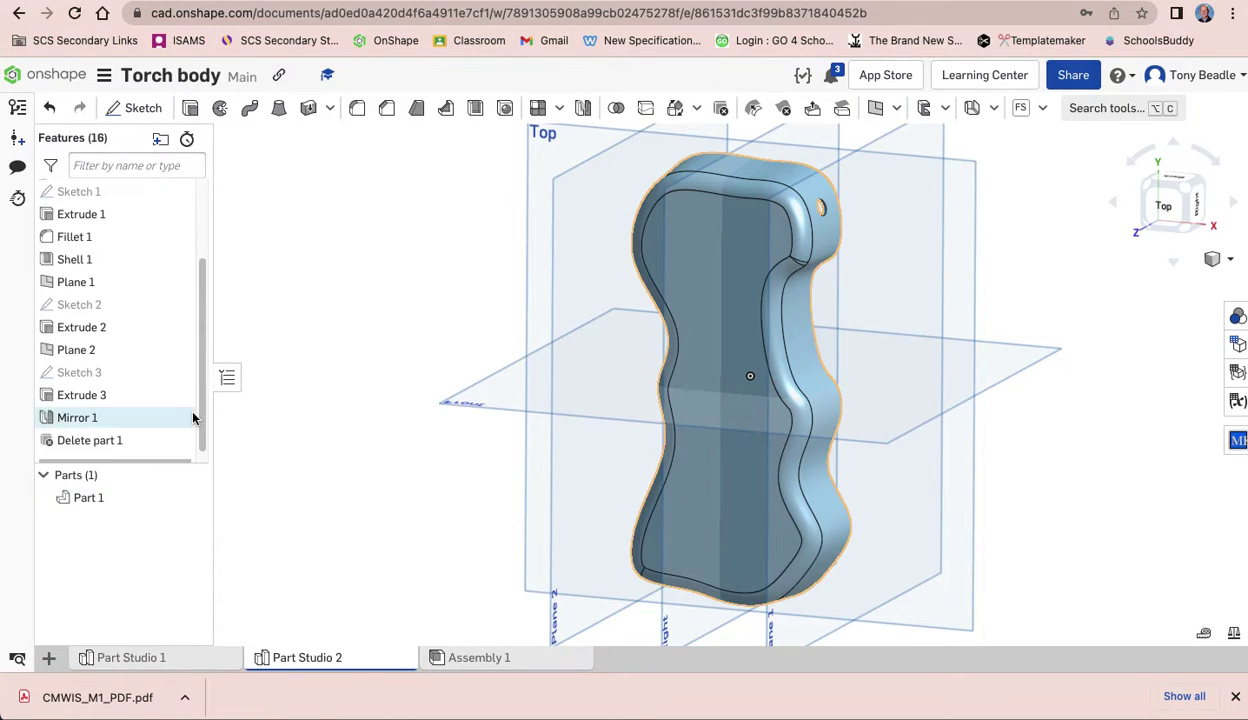
Create a new Part Studio and start a sketch on the Top plane, viewed straight on
left_click(48, 657)
left_click(100, 516)
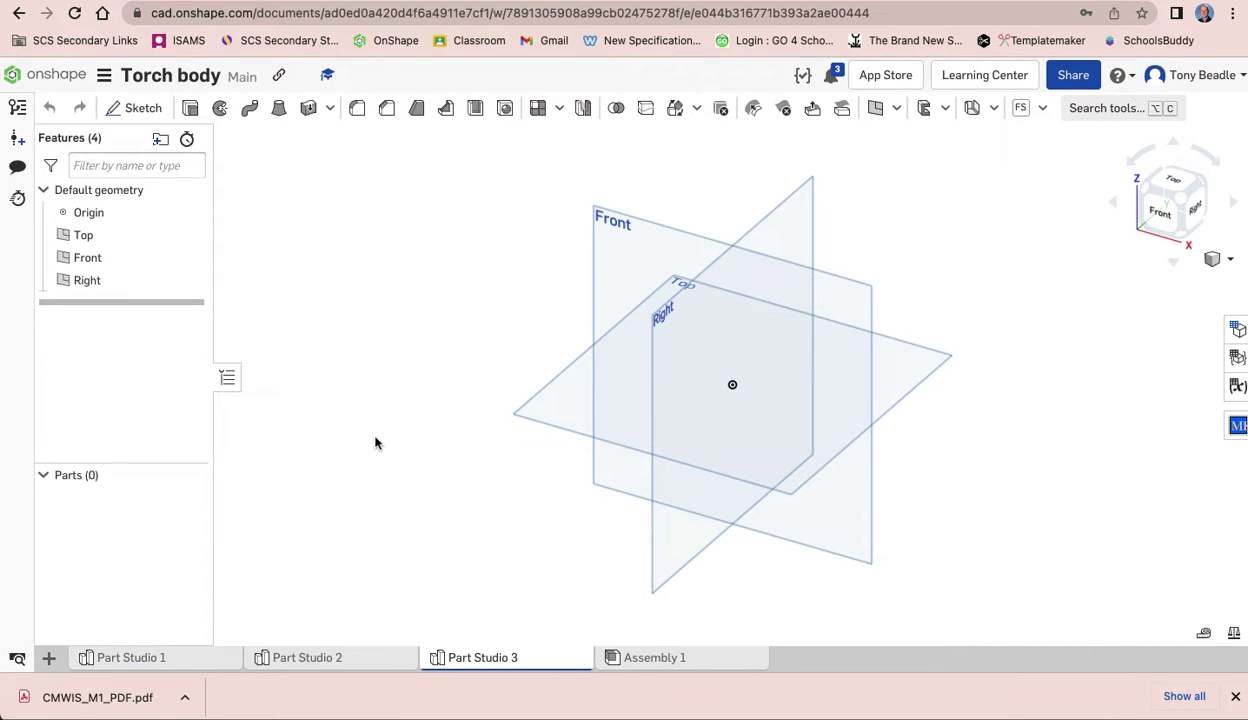
left_click(541, 404)
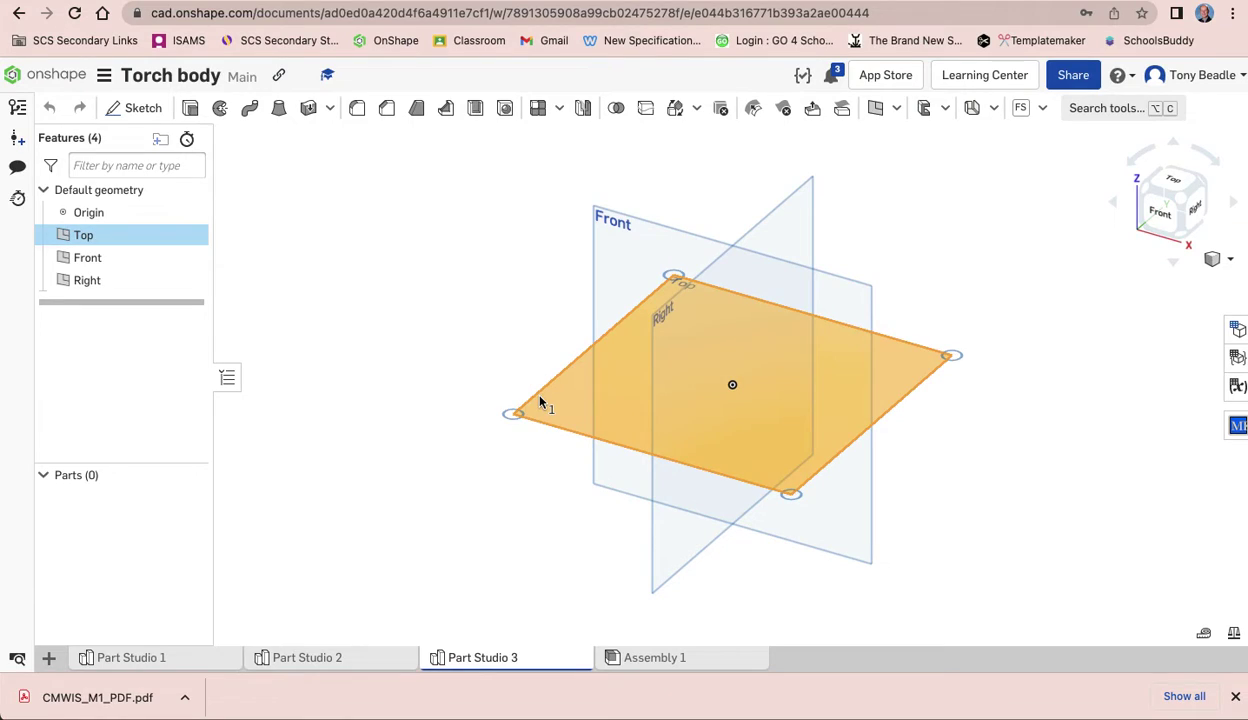
left_click(140, 108)
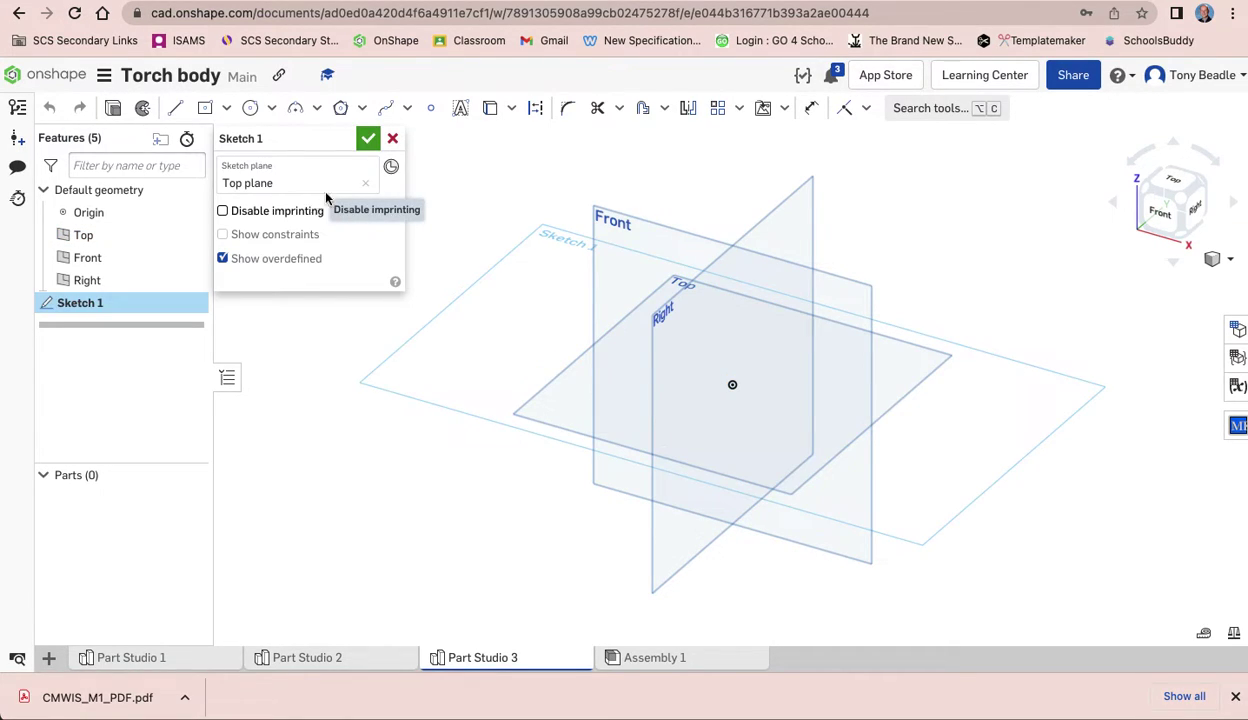
key("n")
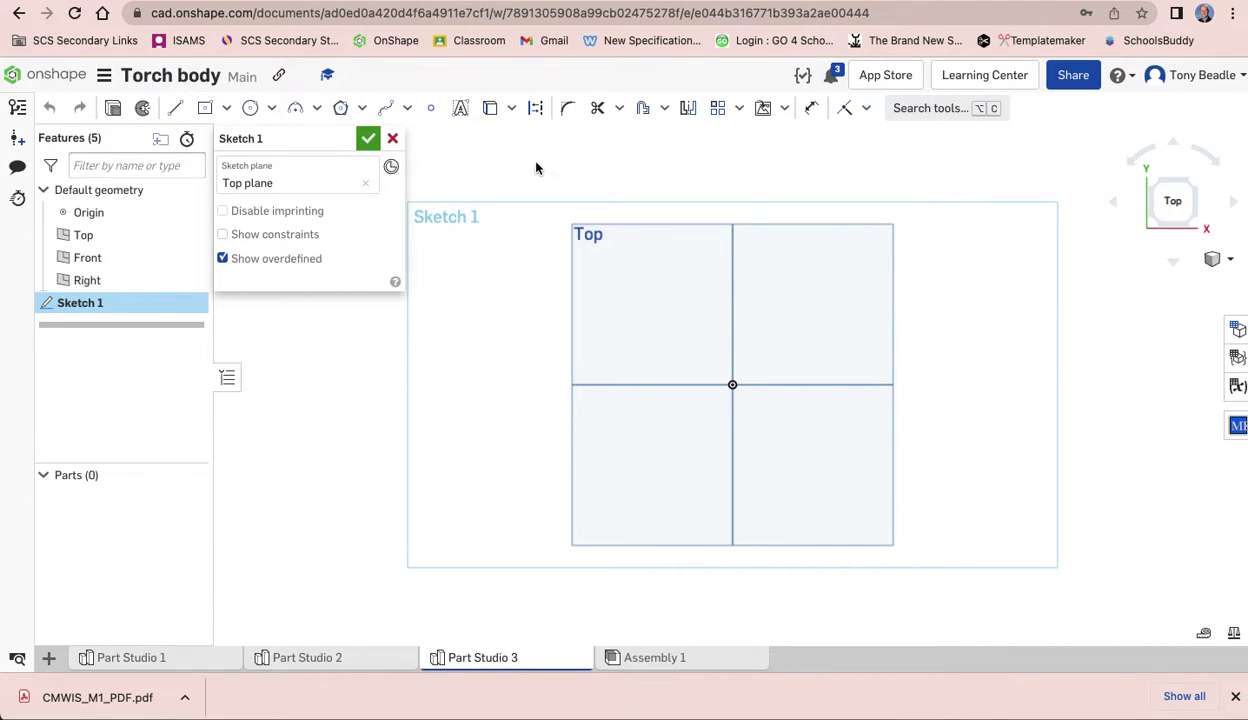
Sketch a construction center point rectangle on the origin, about 76 mm wide and 160 mm high
left_click(226, 111)
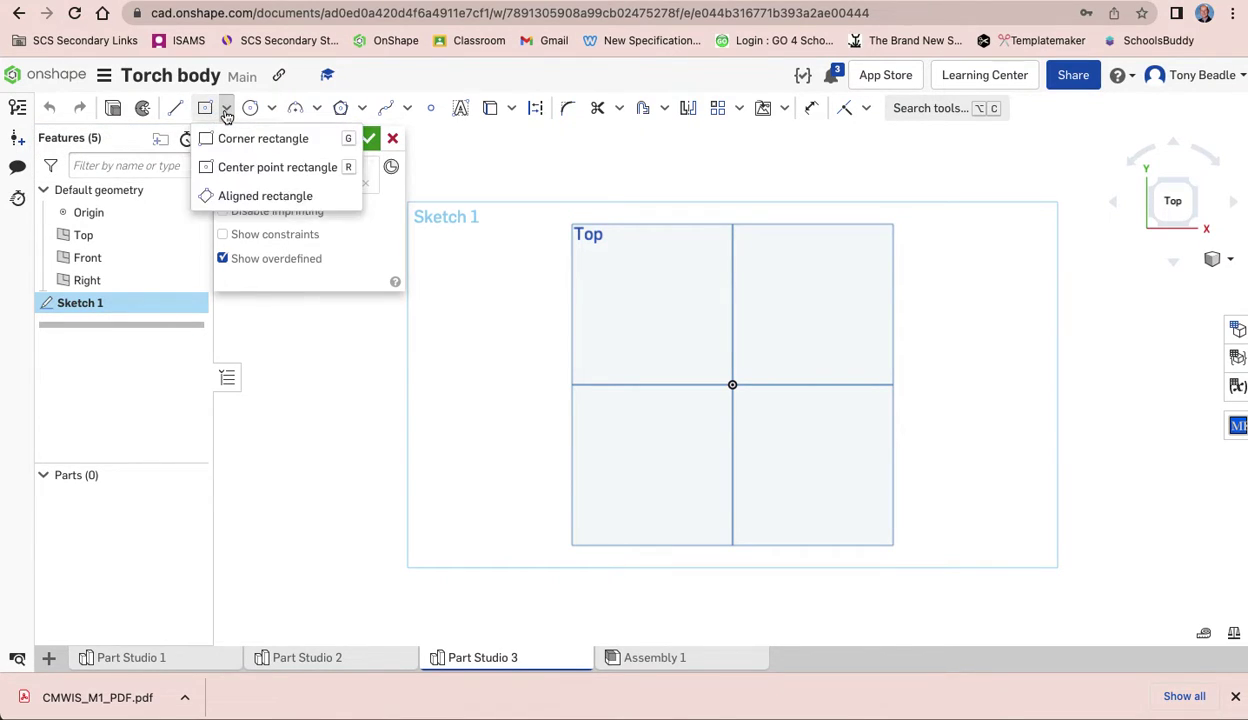
left_click(246, 169)
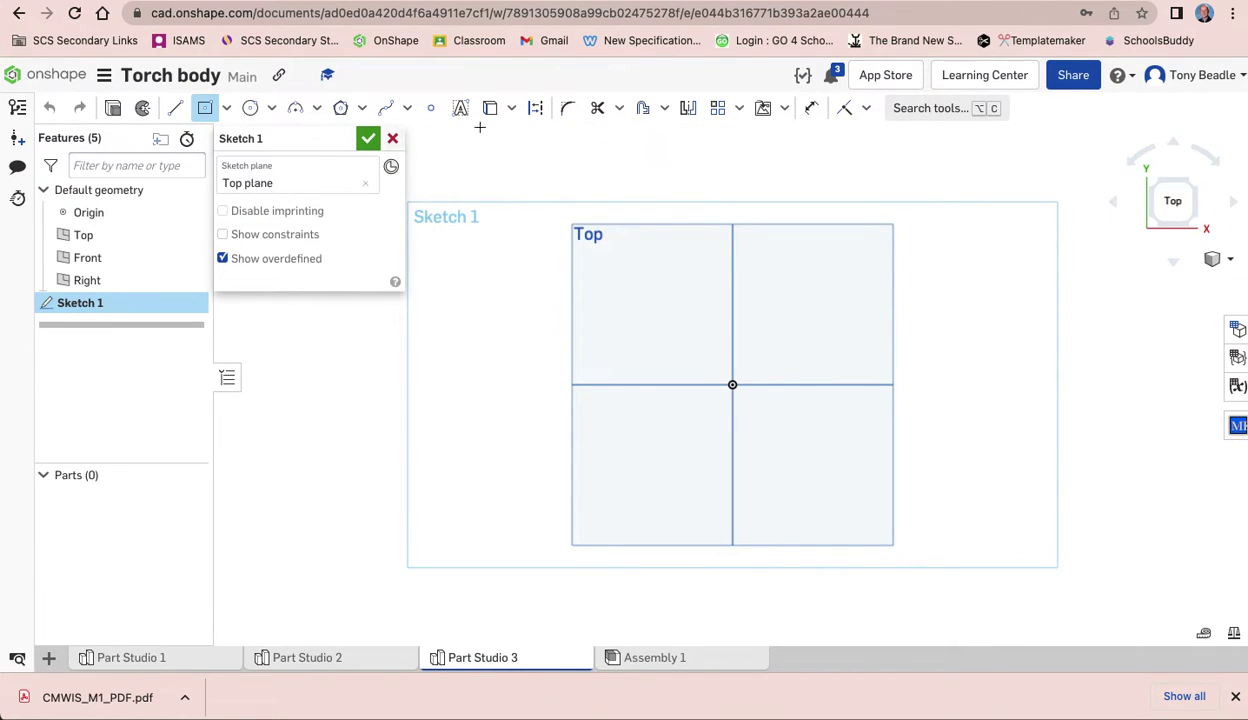
left_click(535, 112)
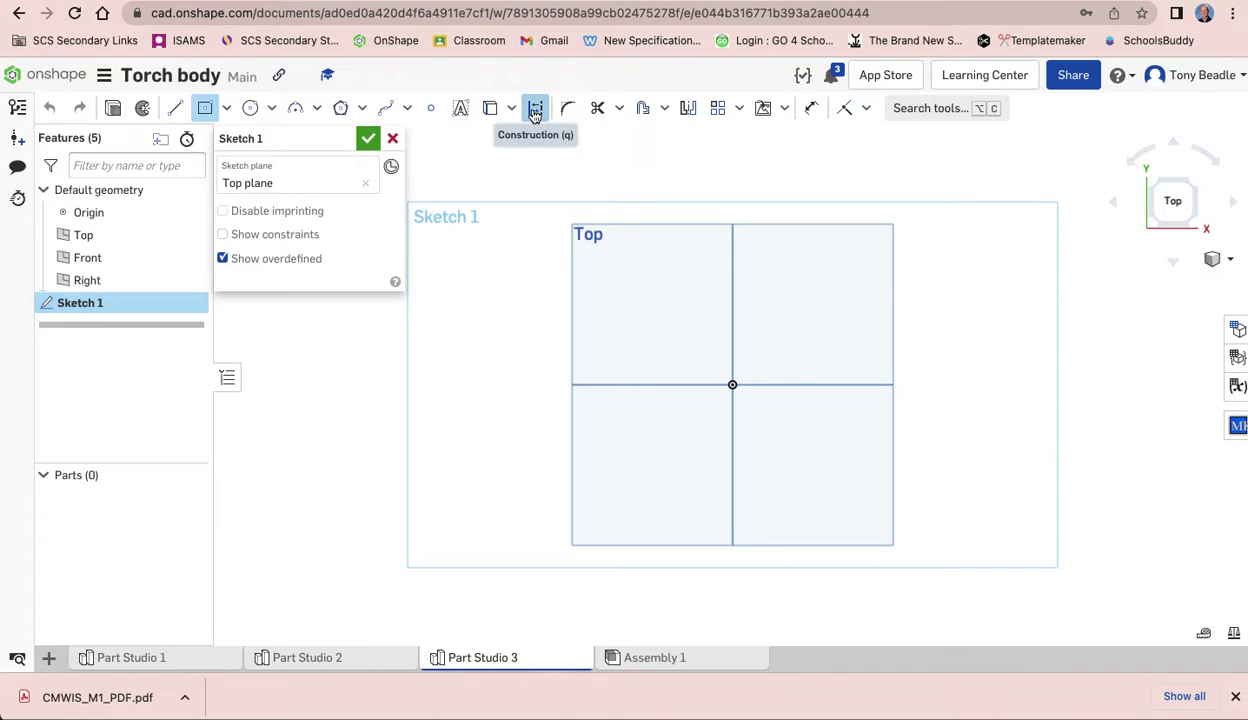
left_click(731, 385)
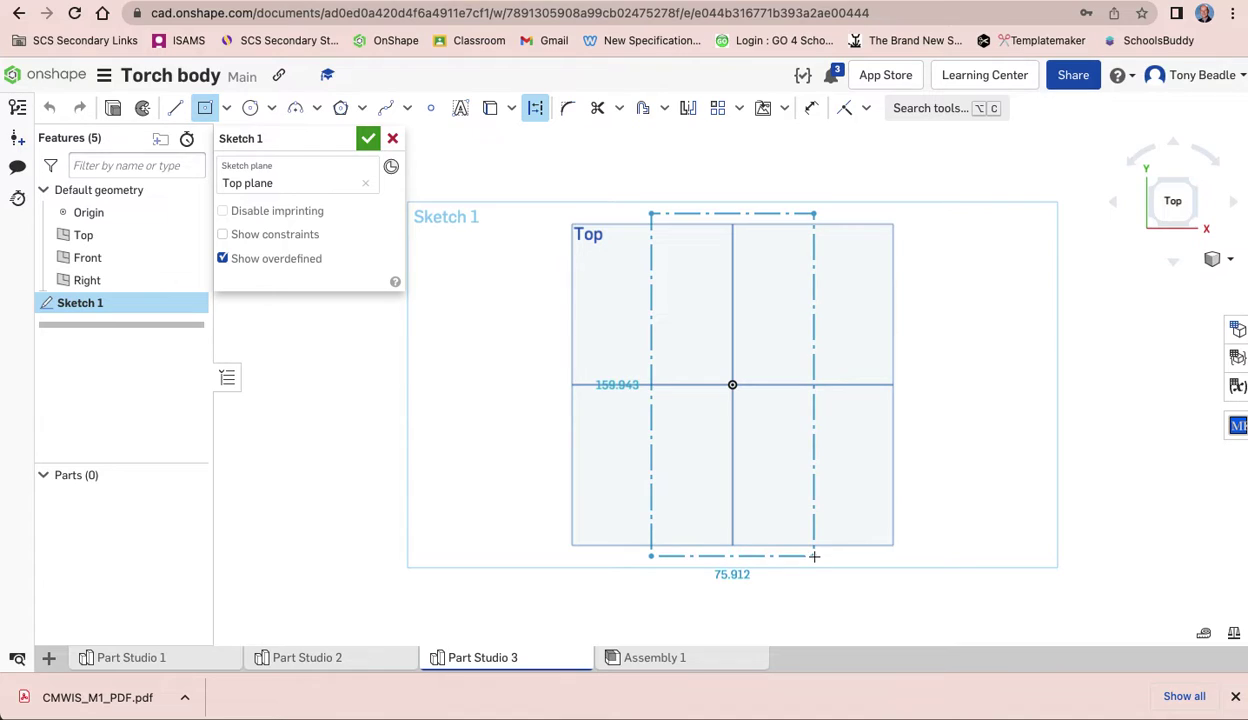
left_click(814, 556)
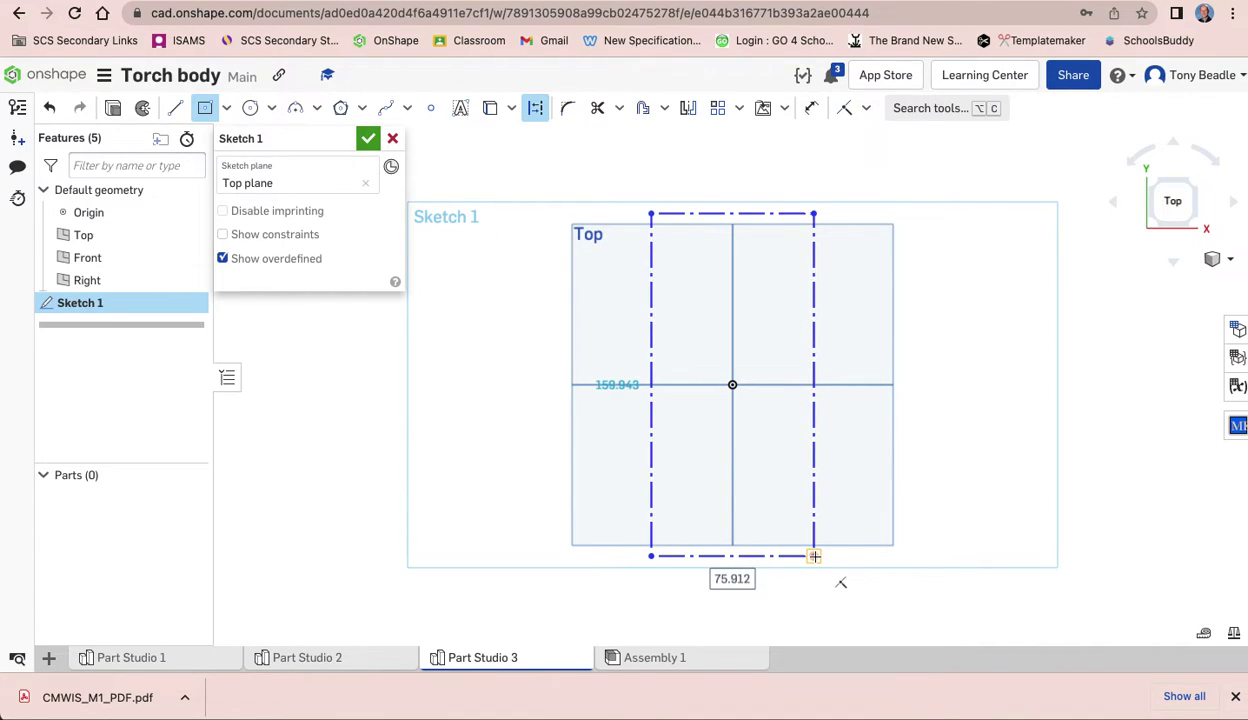
Set the construction rectangle's width to 75 mm and its height to 150 mm
double_click(758, 578)
type("75")
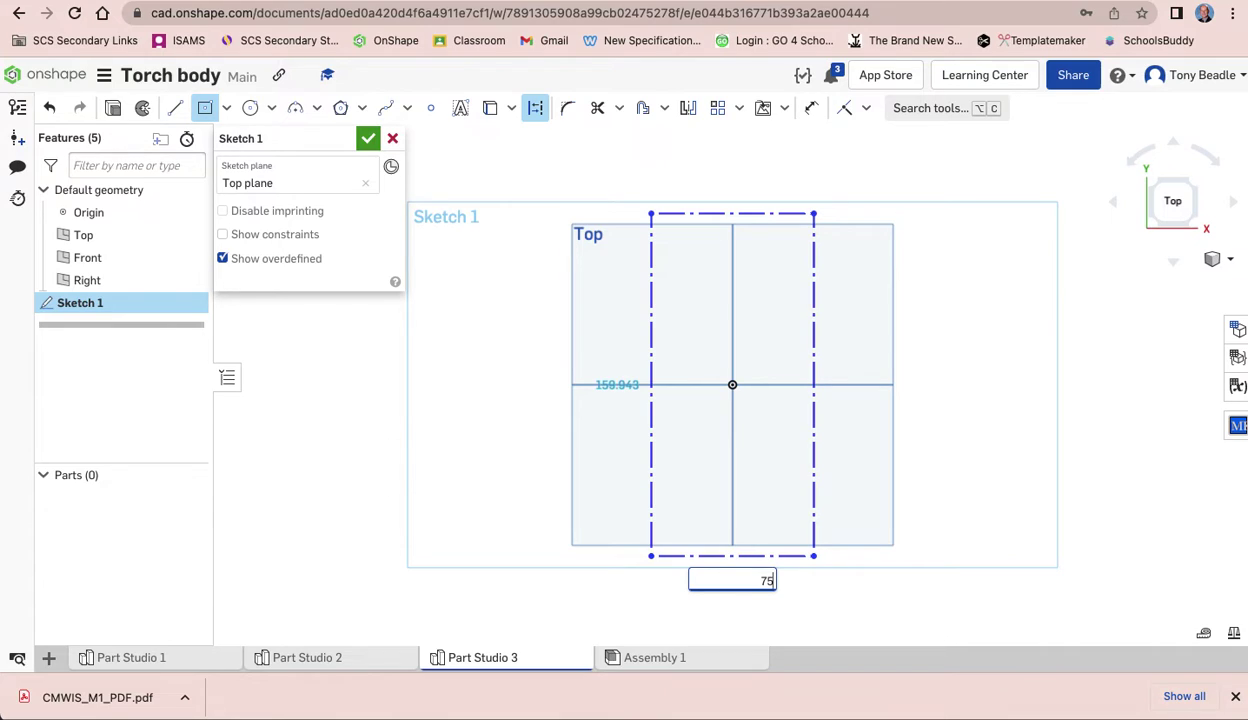
key("Return")
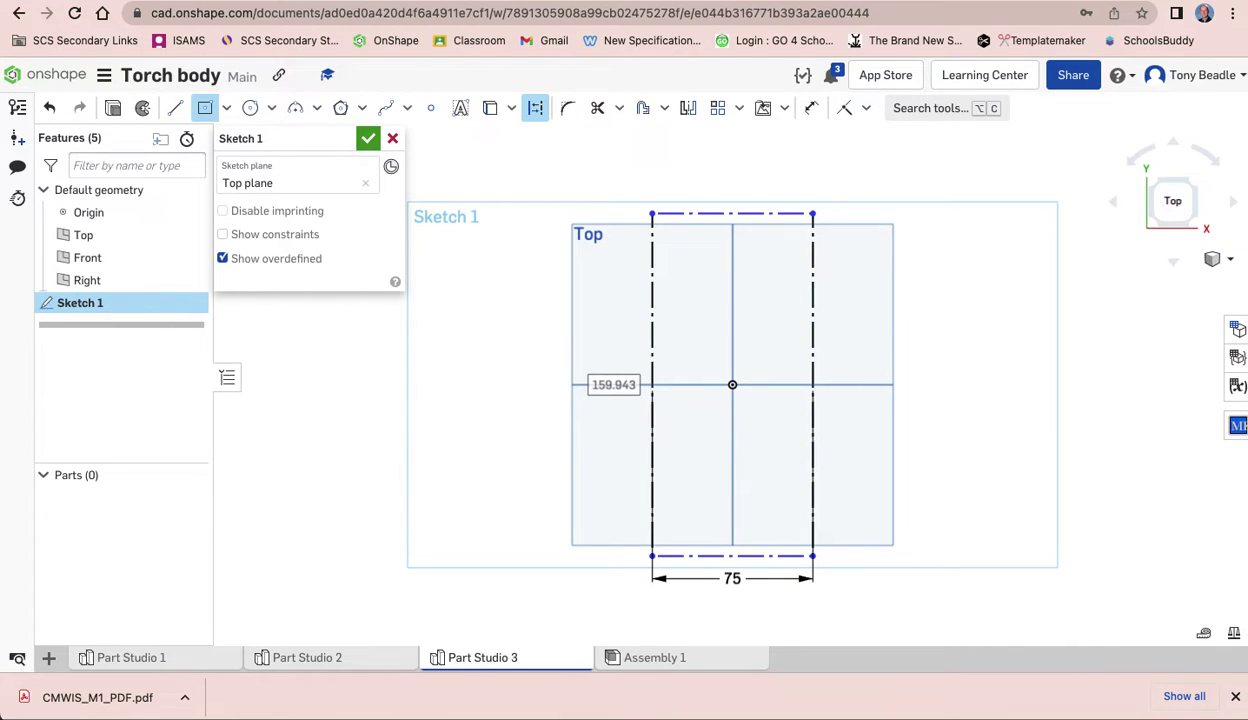
double_click(613, 384)
type("150")
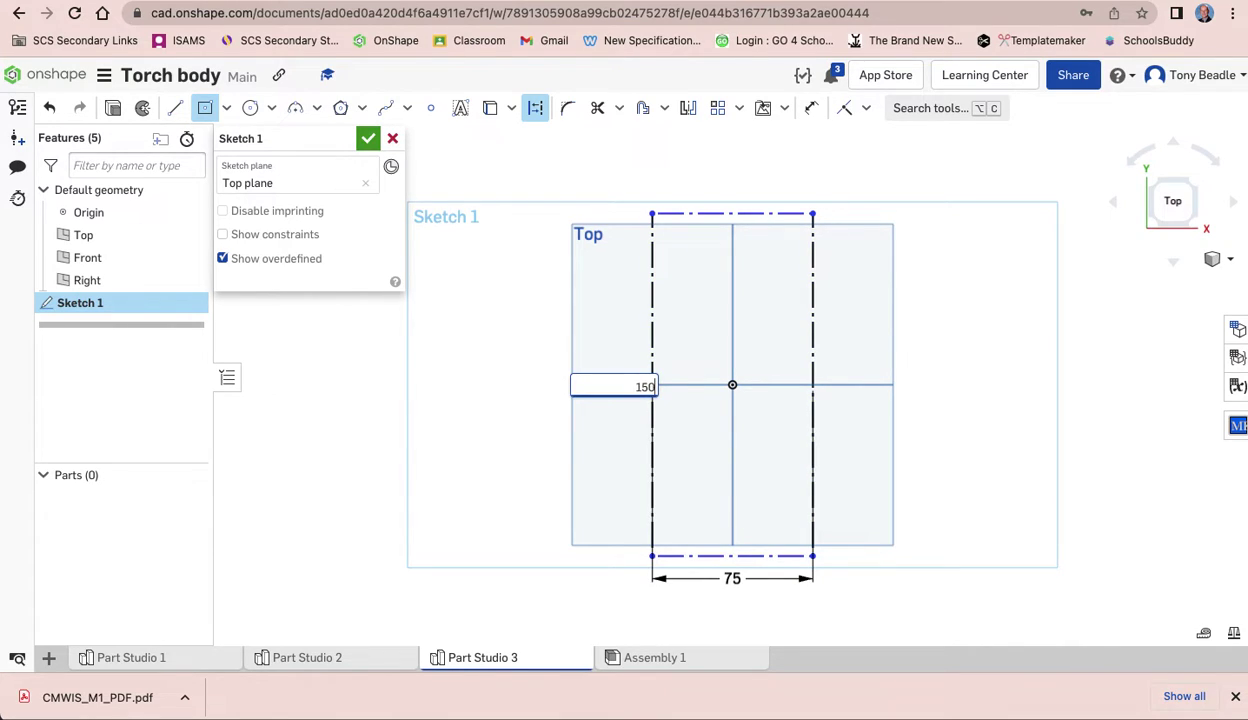
key("Return")
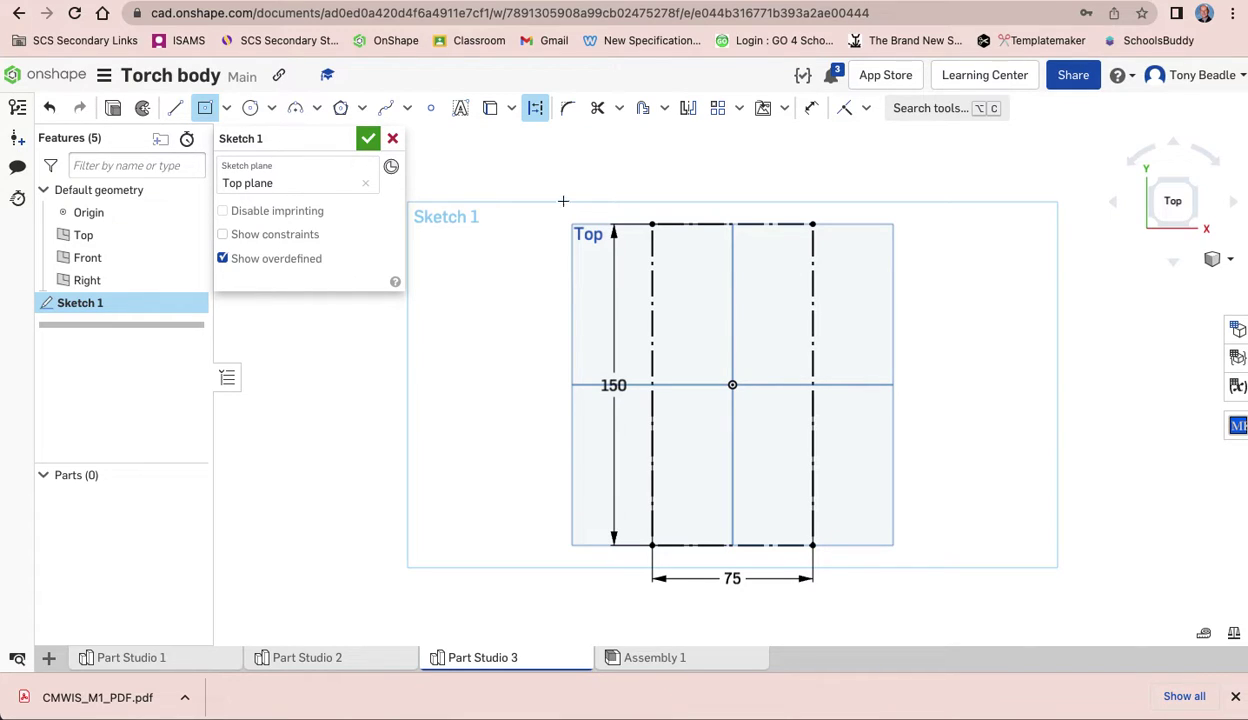
Draw a closed spline inside the rectangle as the torch body outline, with a gently waisted right side and wavy finger grips along the left
left_click(389, 112)
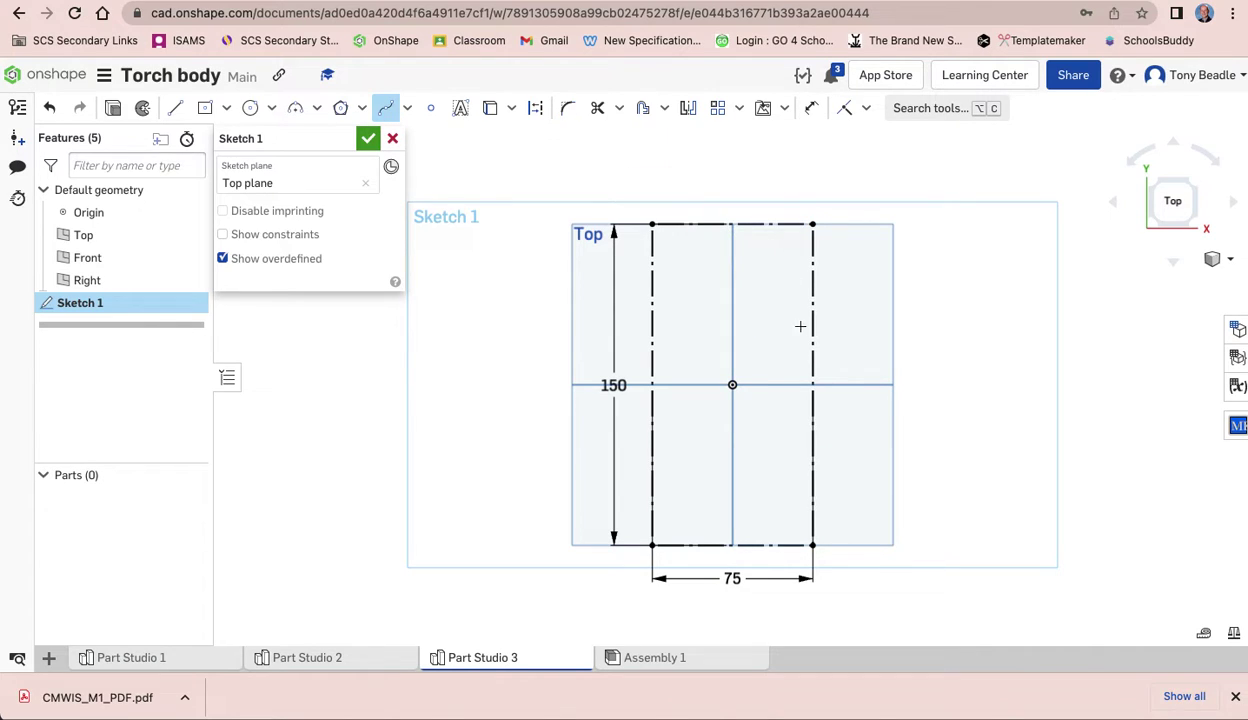
left_click(733, 240)
left_click(765, 243)
left_click(796, 275)
left_click(802, 294)
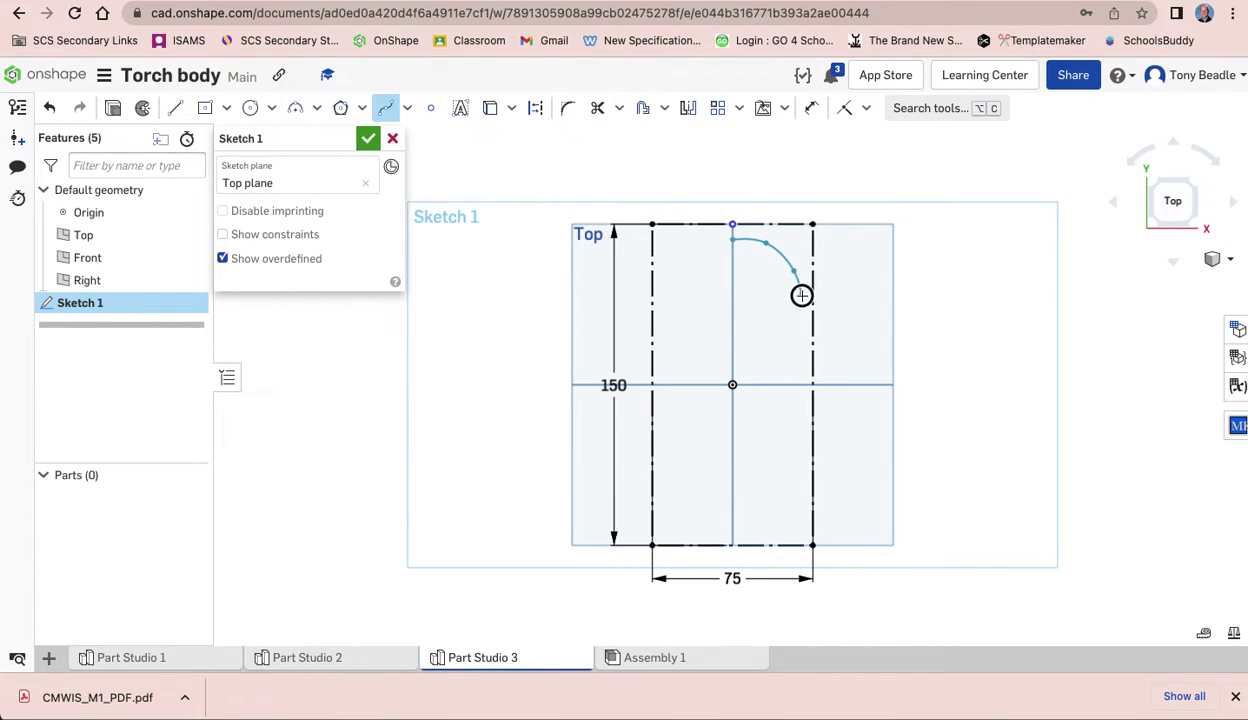
left_click(783, 359)
left_click(783, 384)
left_click(791, 407)
left_click(797, 428)
left_click(796, 447)
left_click(787, 471)
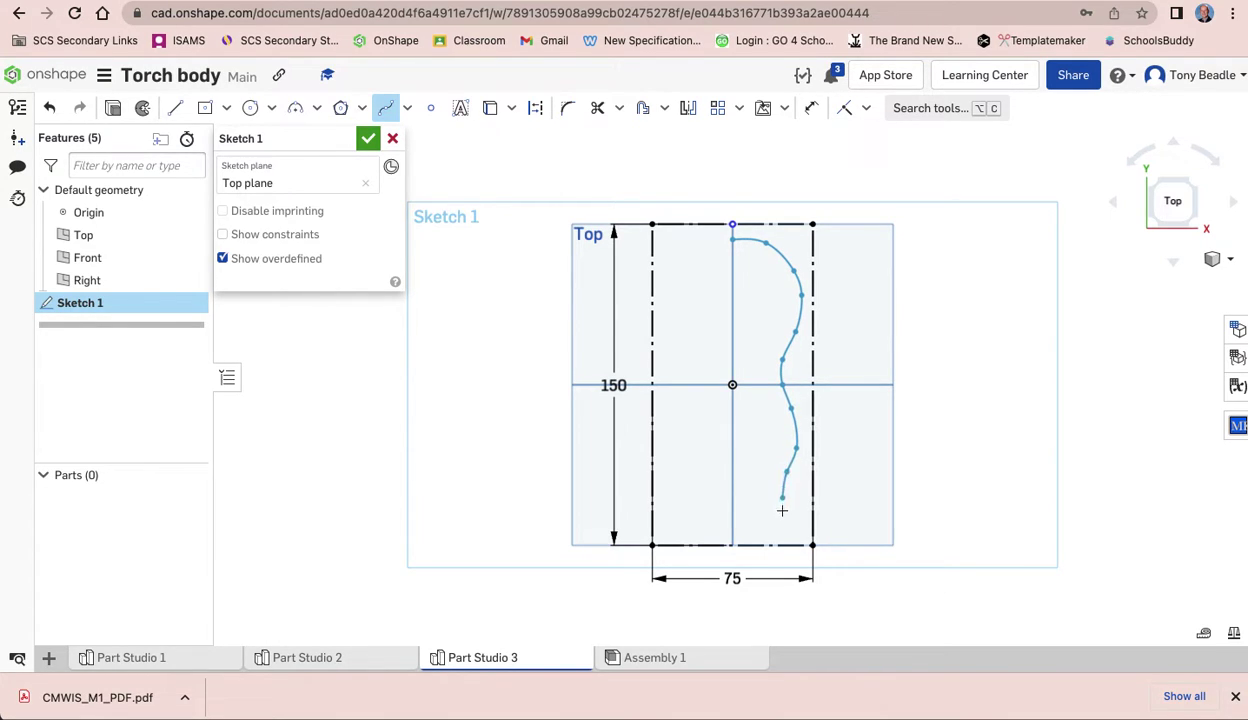
left_click(789, 513)
left_click(762, 523)
left_click(718, 521)
left_click(683, 500)
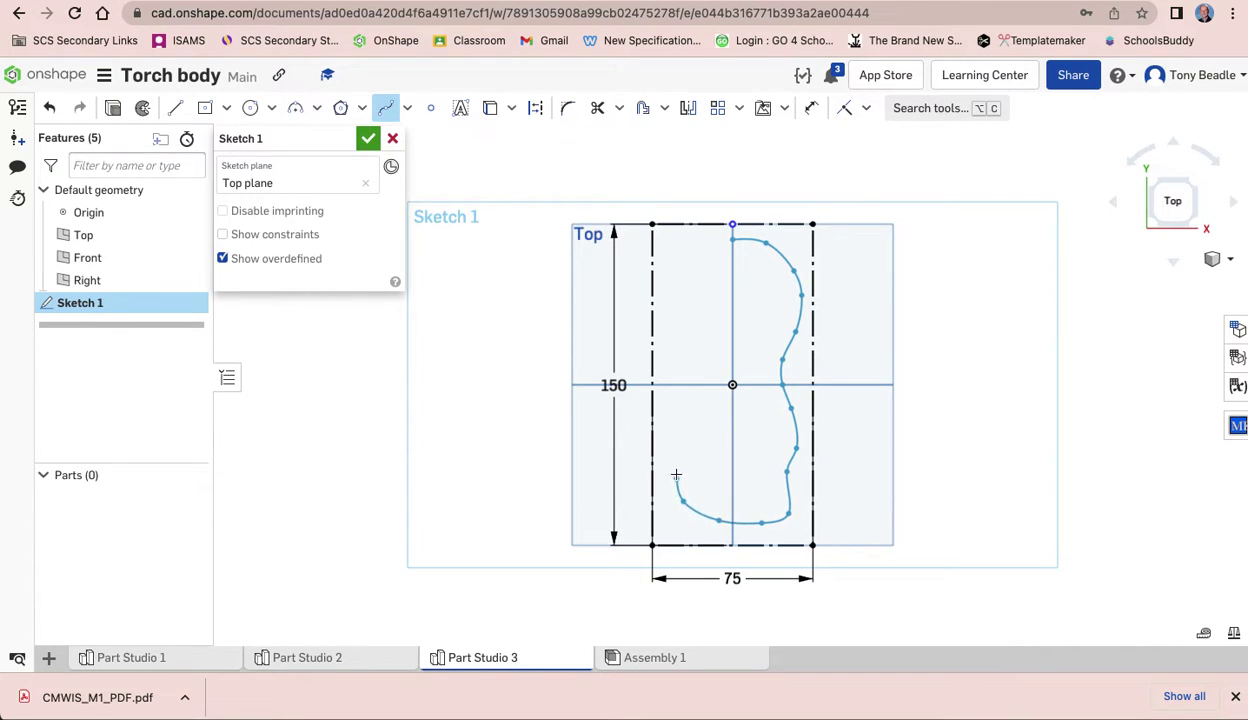
left_click(678, 466)
left_click(698, 438)
left_click(683, 406)
left_click(701, 377)
left_click(683, 336)
left_click(708, 305)
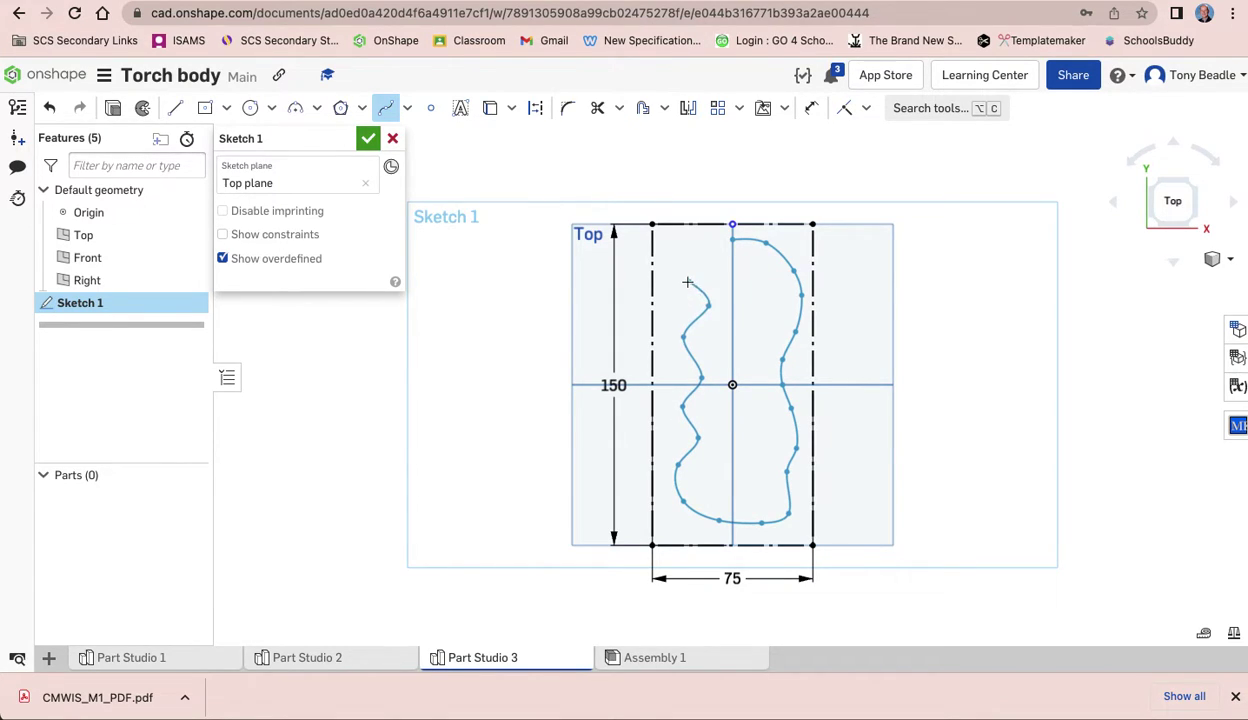
left_click(681, 277)
left_click(696, 253)
left_click(731, 241)
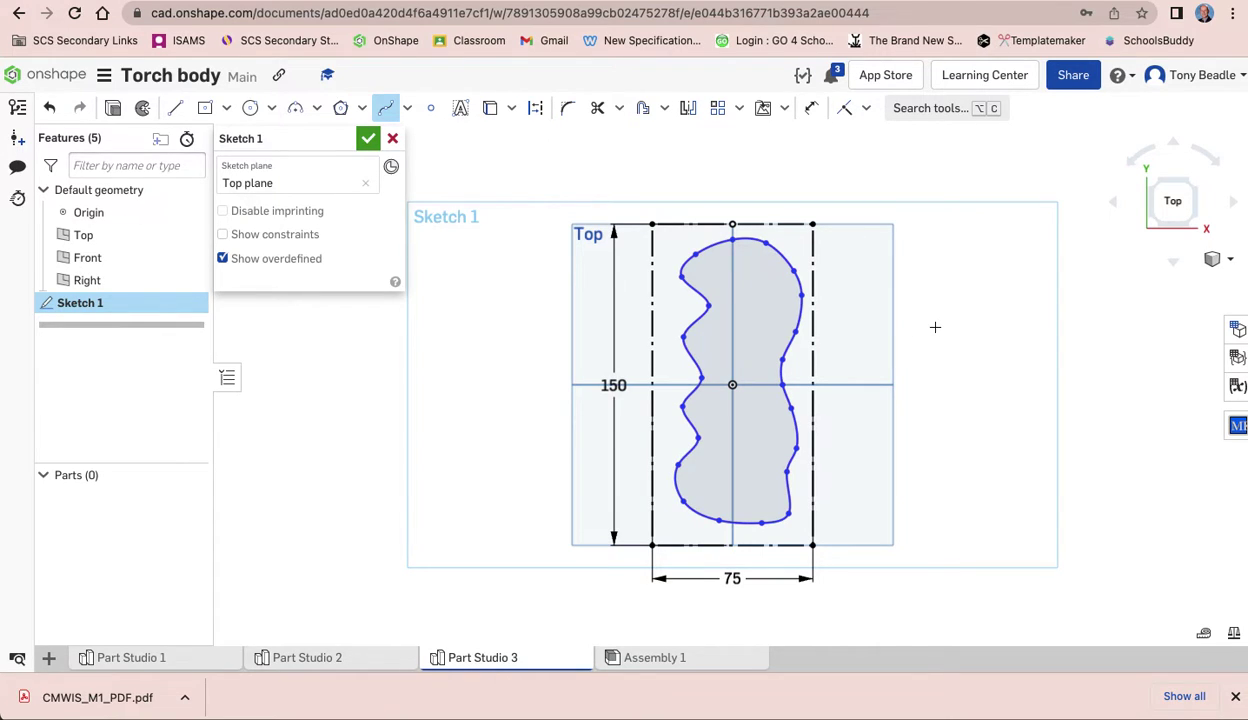
Move the three inward points on the outline's left side to make the finger grips shallower and smoother
scroll(935, 327, "up", 2)
scroll(931, 329, "down", 1)
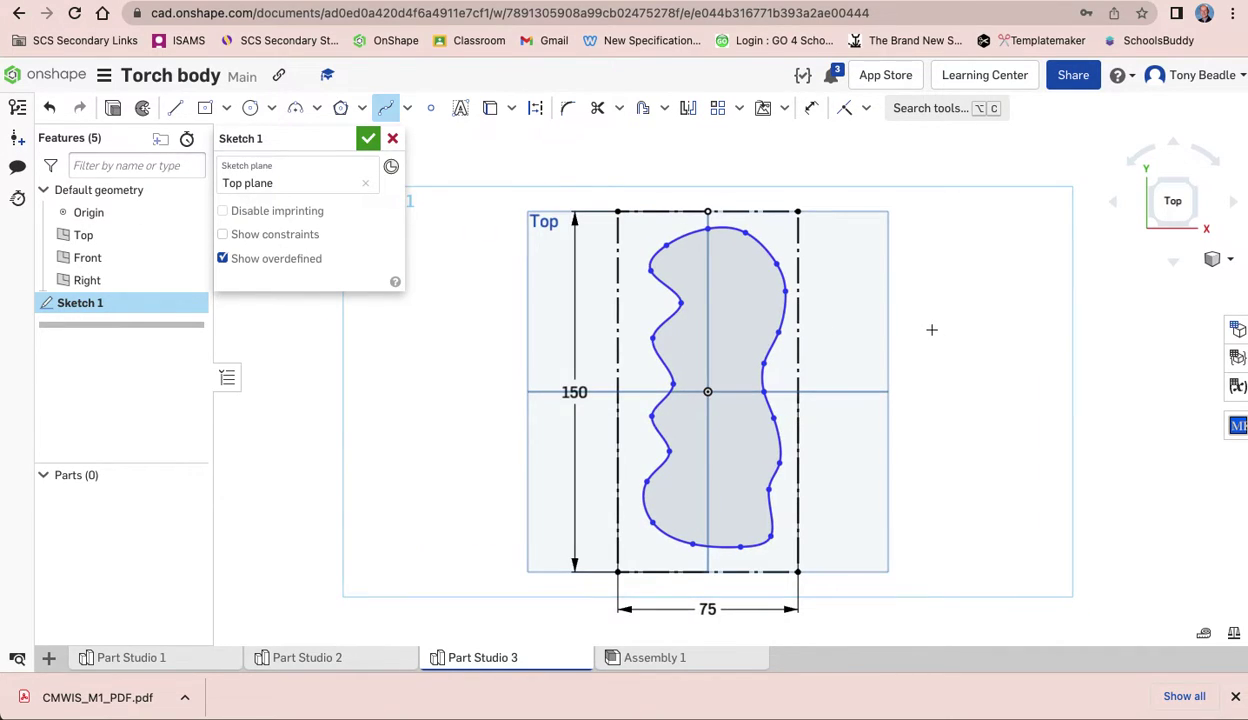
scroll(930, 330, "up", 2)
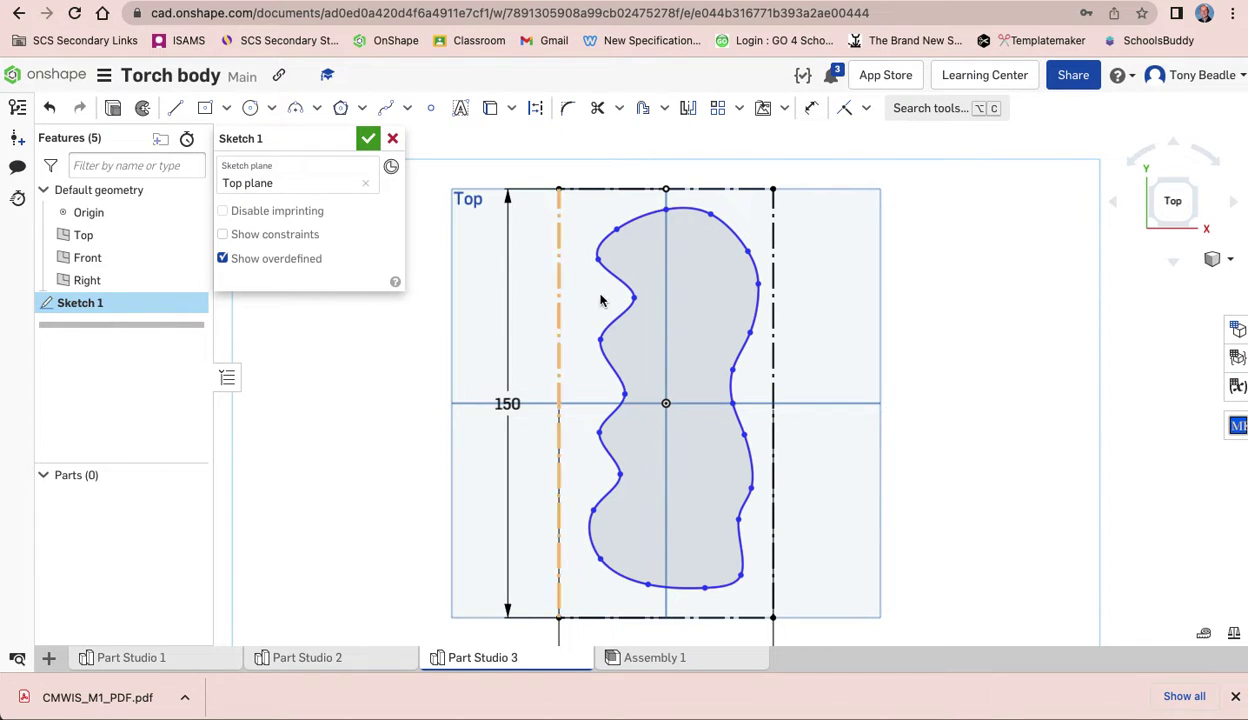
mouse_move(634, 302)
left_mouse_down()
mouse_move(607, 298)
mouse_move(638, 301)
mouse_move(619, 307)
mouse_move(629, 305)
mouse_move(618, 295)
left_mouse_up()
left_click_drag(631, 385, 627, 376)
left_click_drag(620, 483, 614, 478)
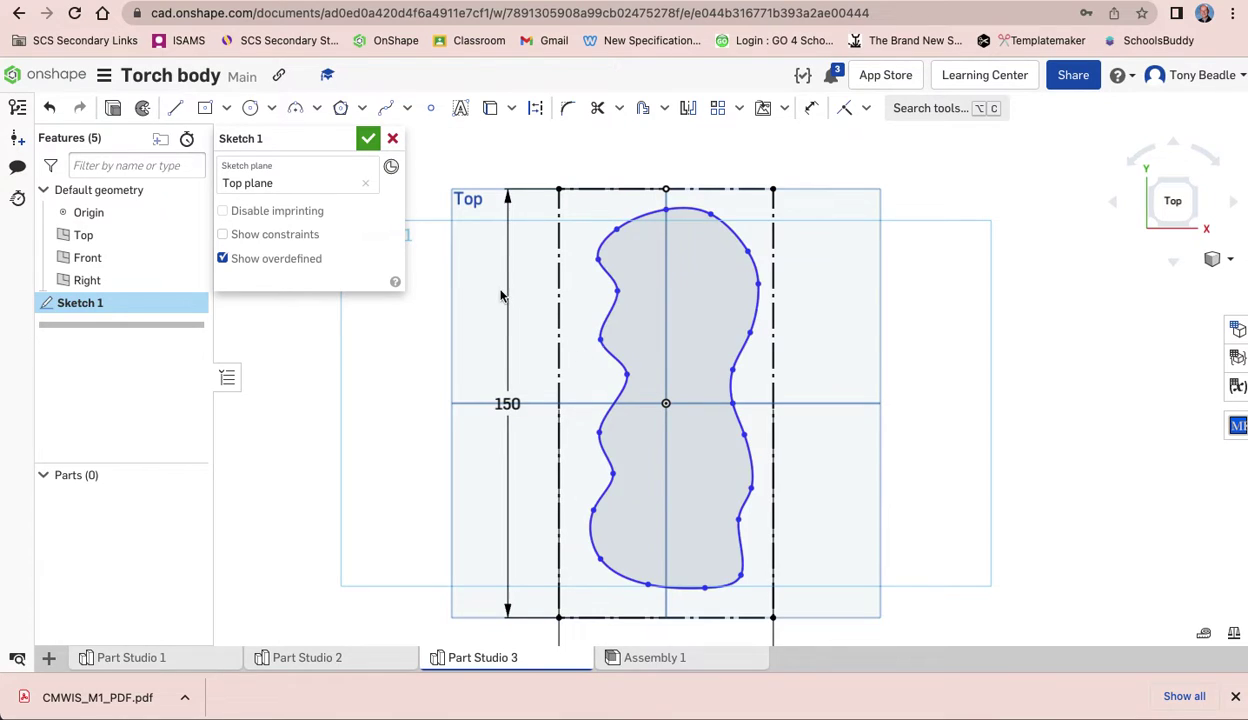
Add a spline control point on the left side level with the origin, pull it outward, and adjust the upper-left outline point
left_click(409, 111)
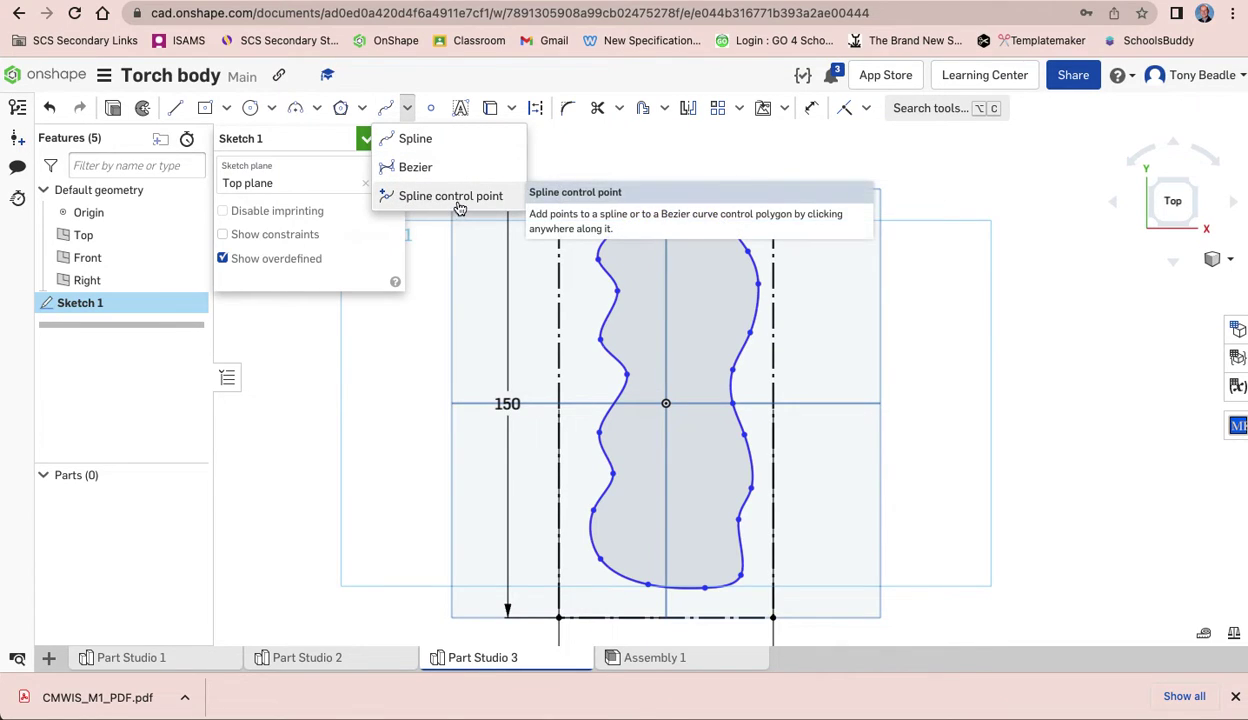
left_click(405, 199)
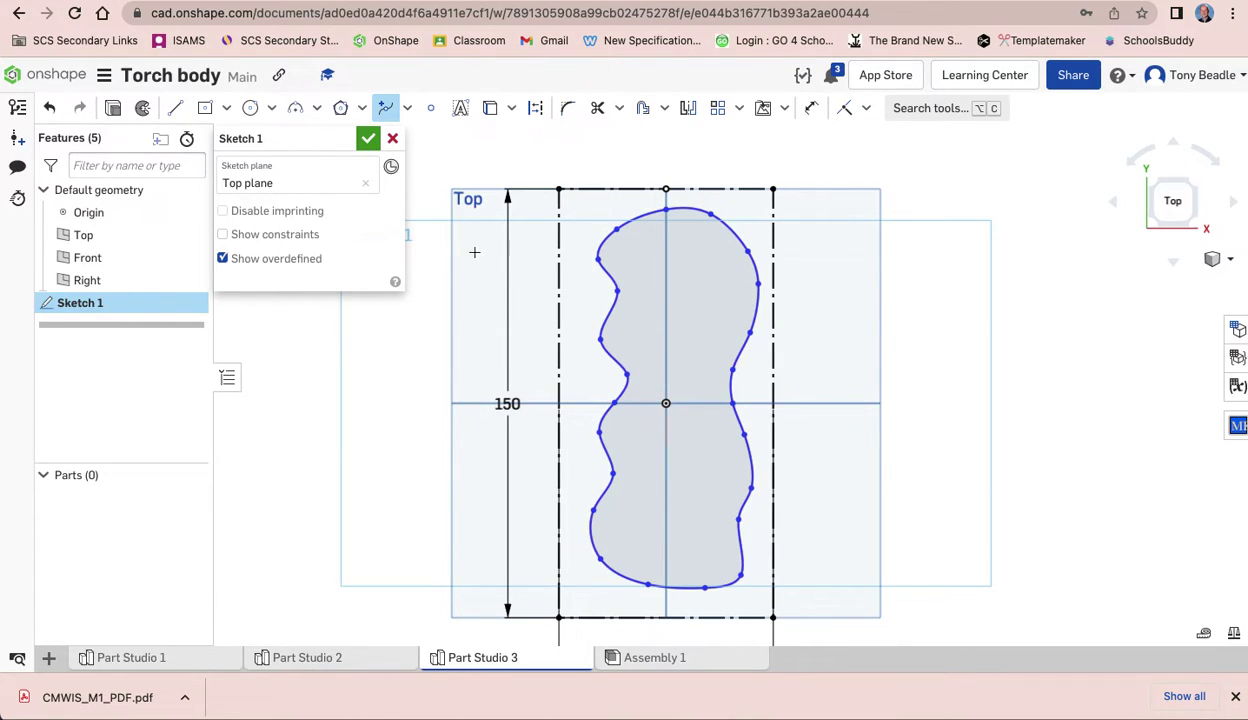
left_click(384, 108)
left_click(614, 403)
mouse_move(614, 403)
left_mouse_down()
mouse_move(628, 426)
mouse_move(605, 403)
left_mouse_up()
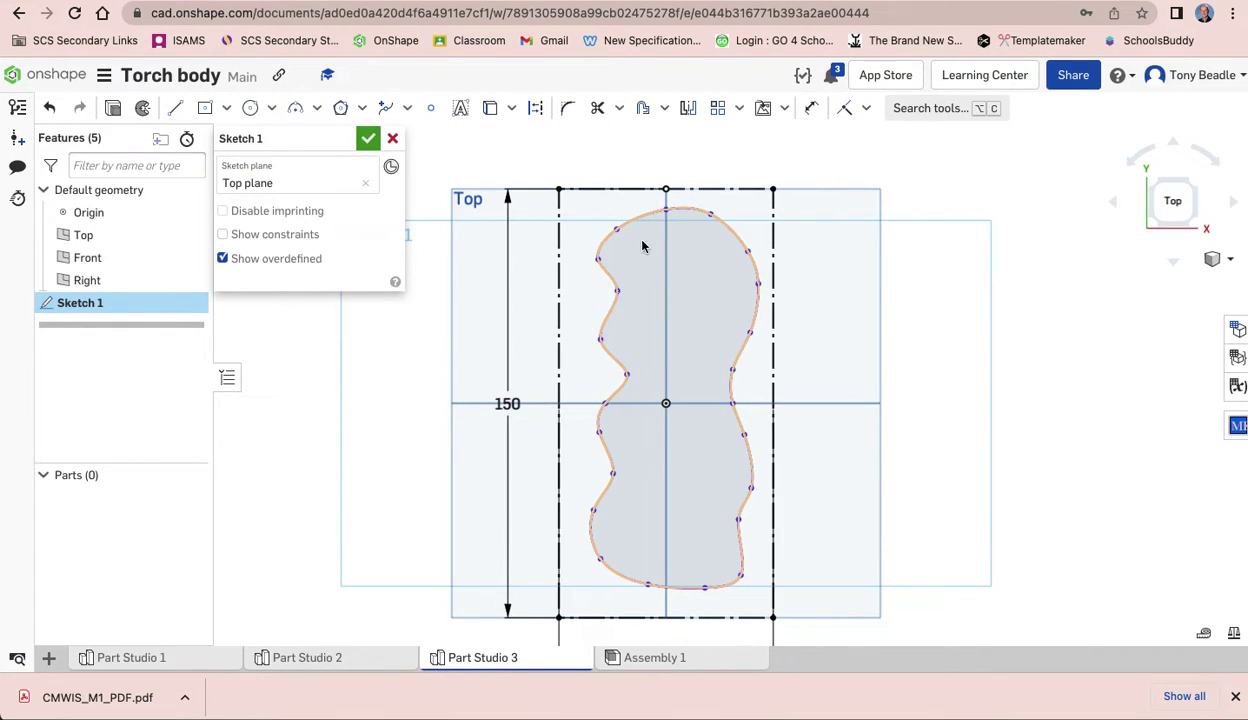
left_click_drag(616, 229, 626, 223)
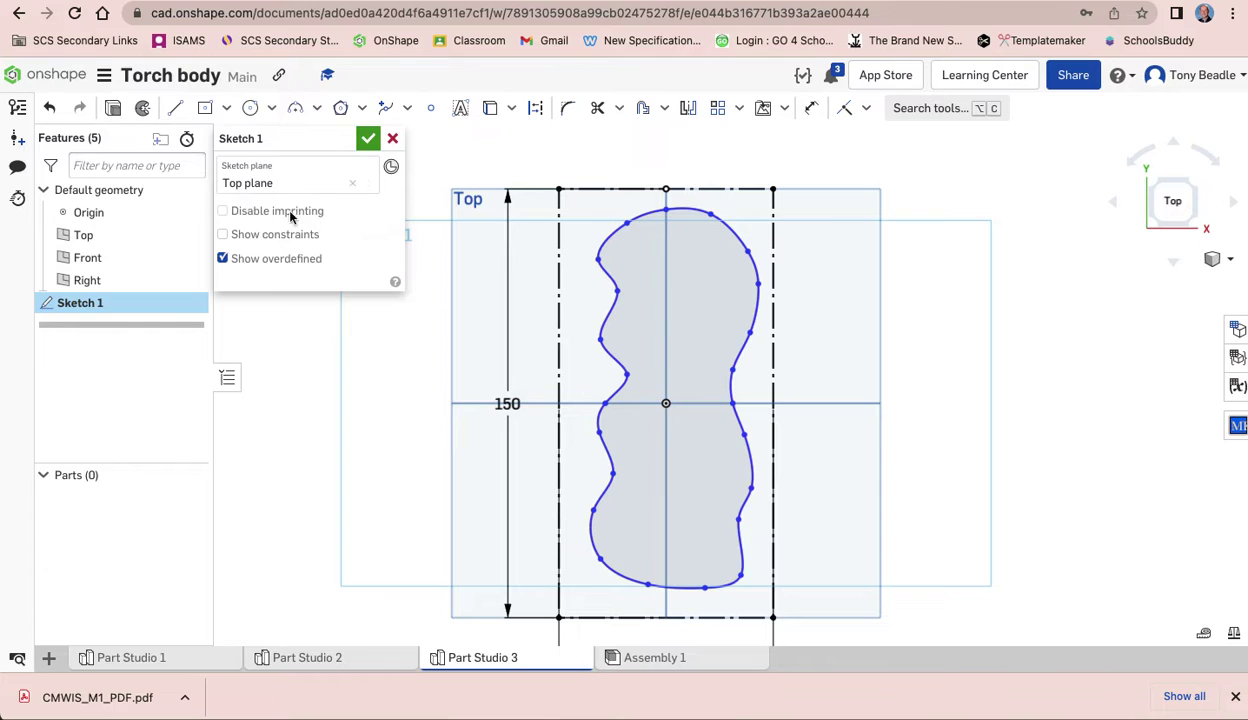
Extrude the sketched torch outline as a new solid with a blind depth of 20 mm
left_click(112, 110)
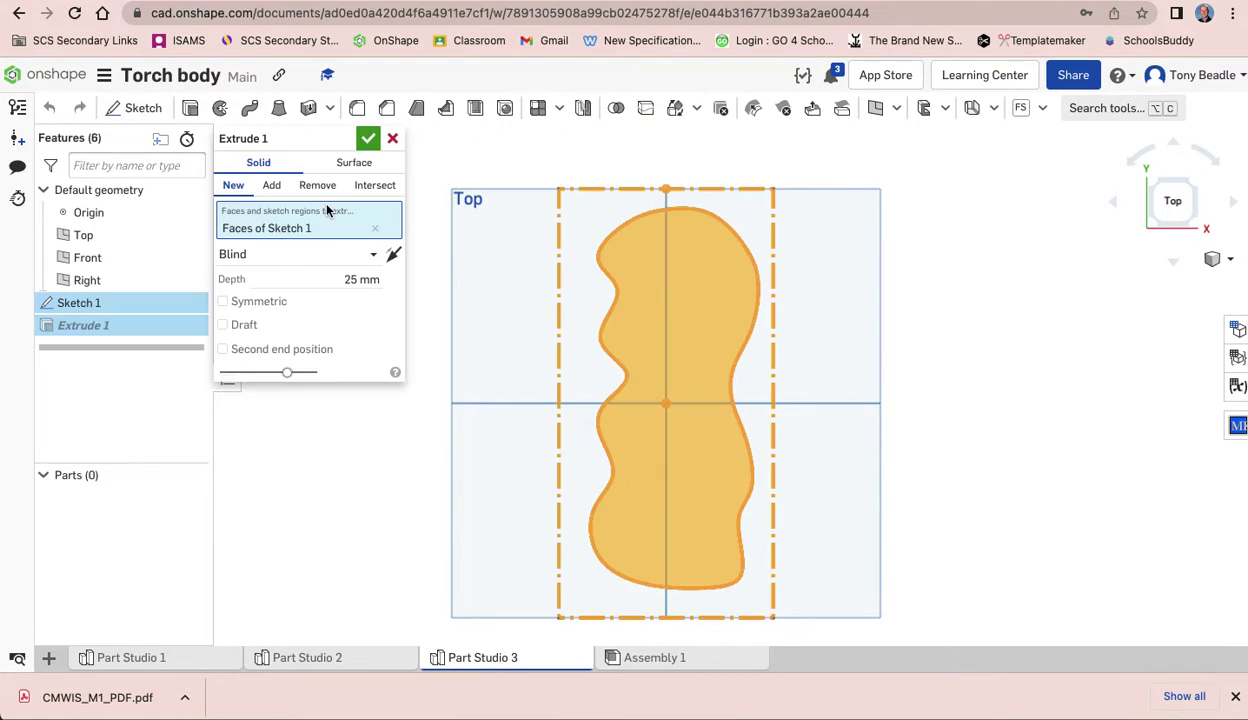
right_click_drag(928, 375, 942, 312)
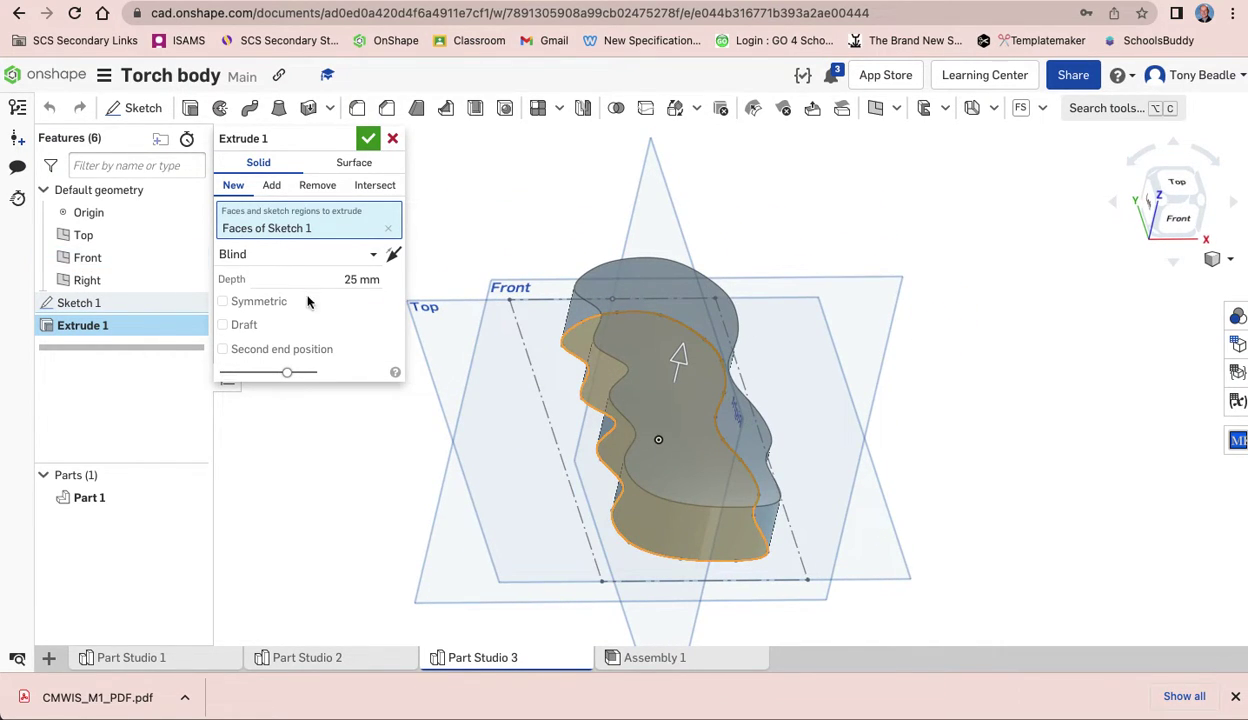
left_click(357, 283)
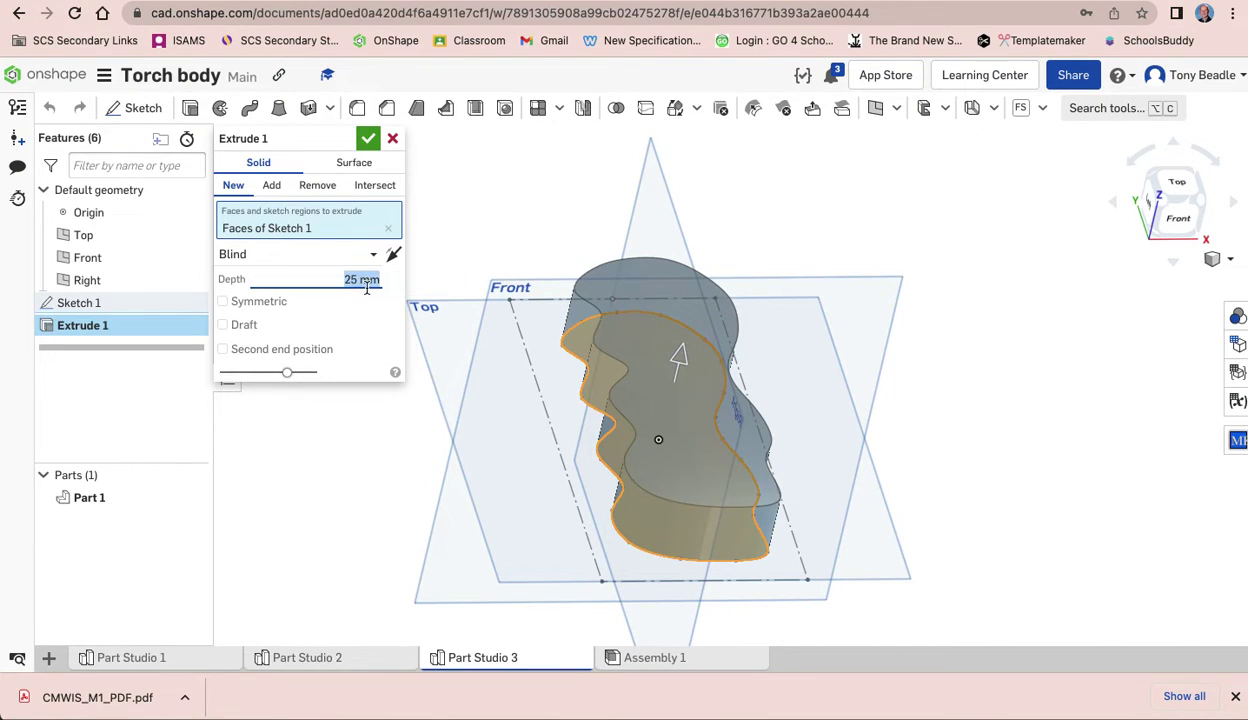
type("20")
Apply a 5 degree draft to the extrude, reverse it so the body tapers inward, and accept the feature
left_click(223, 326)
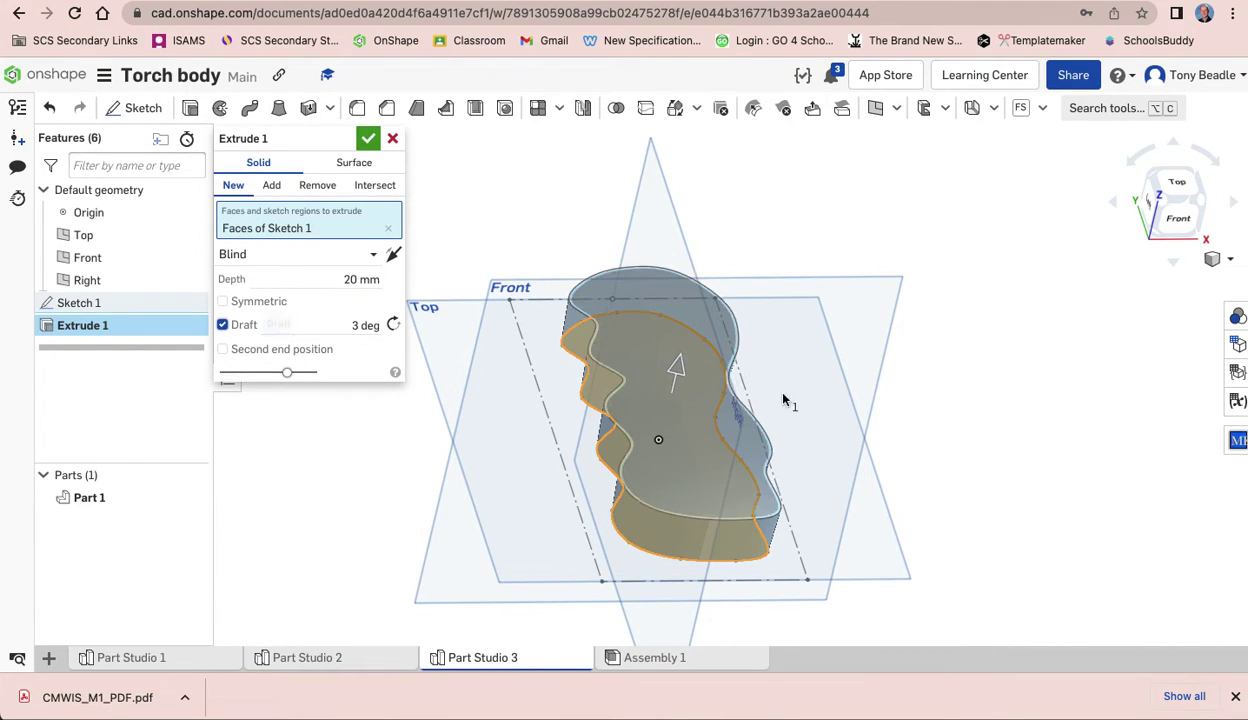
mouse_move(843, 388)
right_mouse_down()
mouse_move(831, 402)
mouse_move(835, 334)
mouse_move(826, 372)
right_mouse_up()
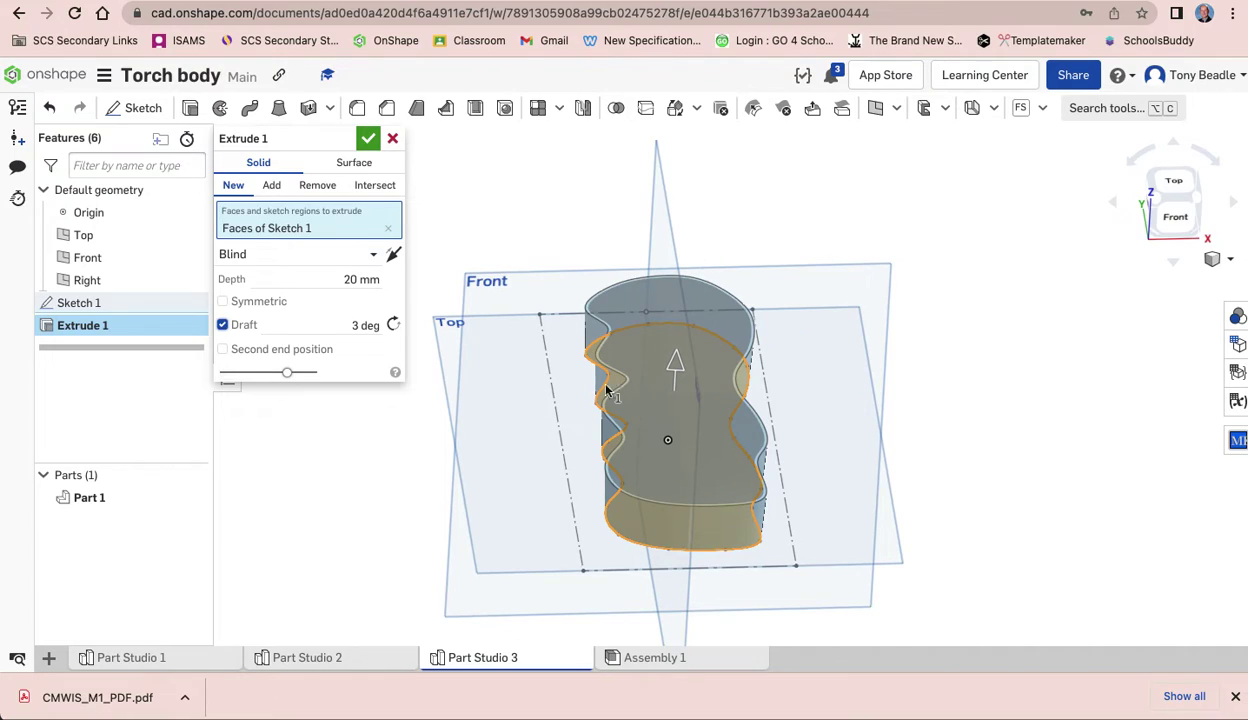
left_click(393, 325)
left_click(362, 329)
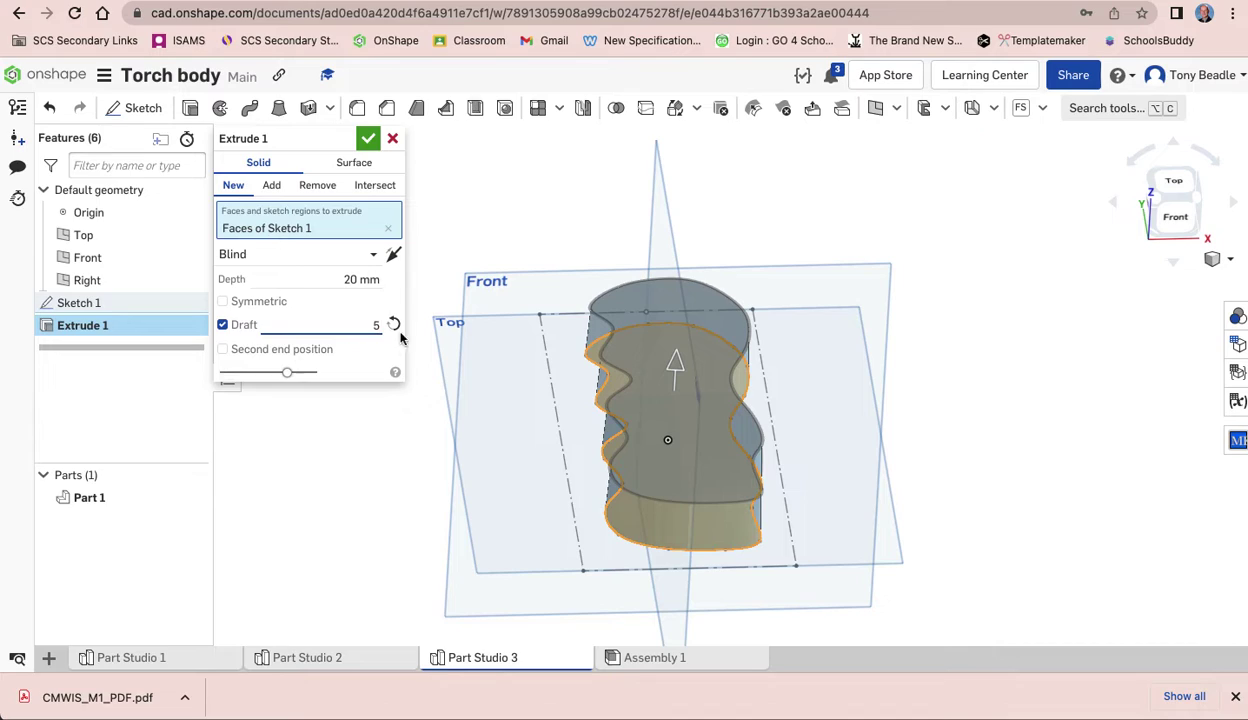
key("Return")
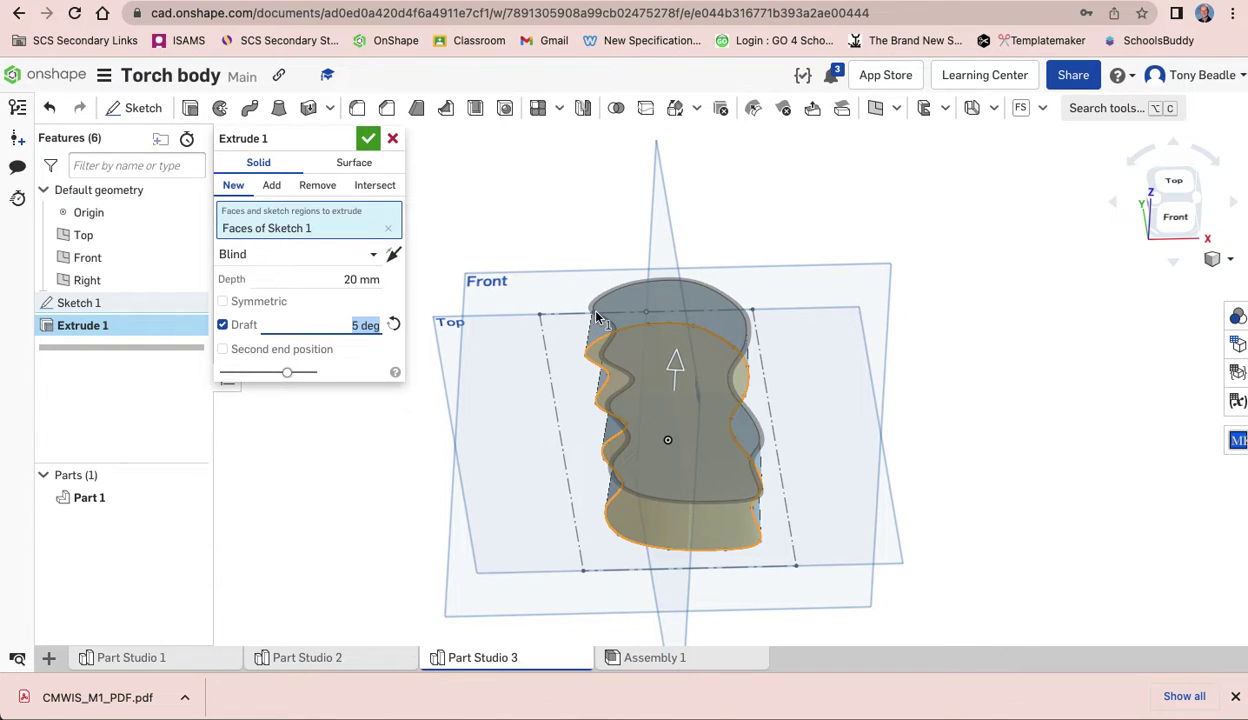
left_click(366, 141)
right_click_drag(820, 297, 836, 362)
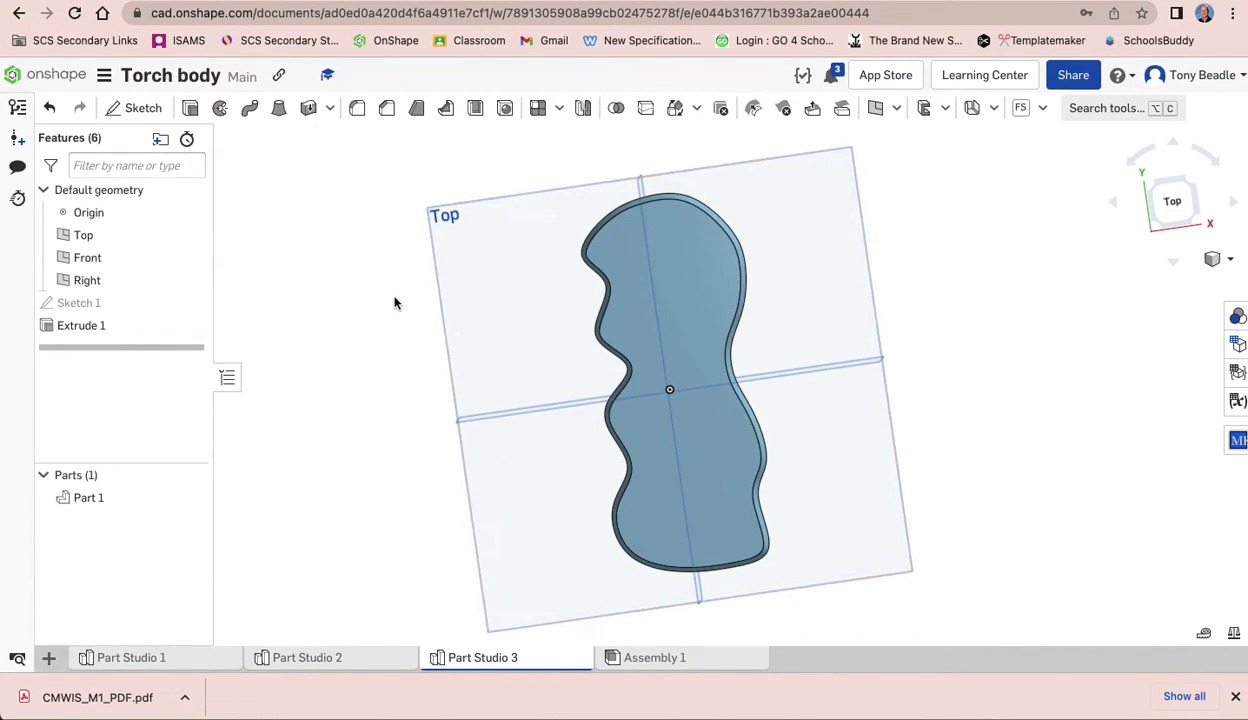
right_click_drag(350, 314, 382, 284)
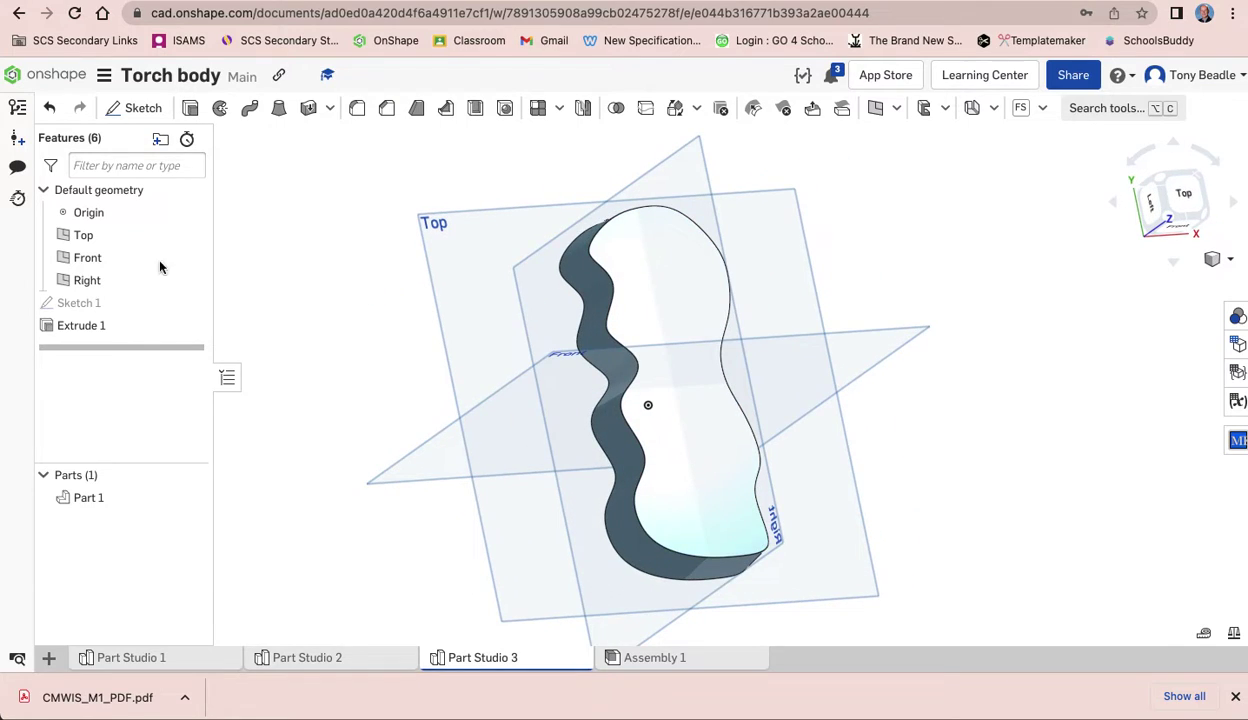
Edit the torch outline sketch, moving the uppermost inward spline point on the left side slightly inward to deepen that finger grip
double_click(66, 304)
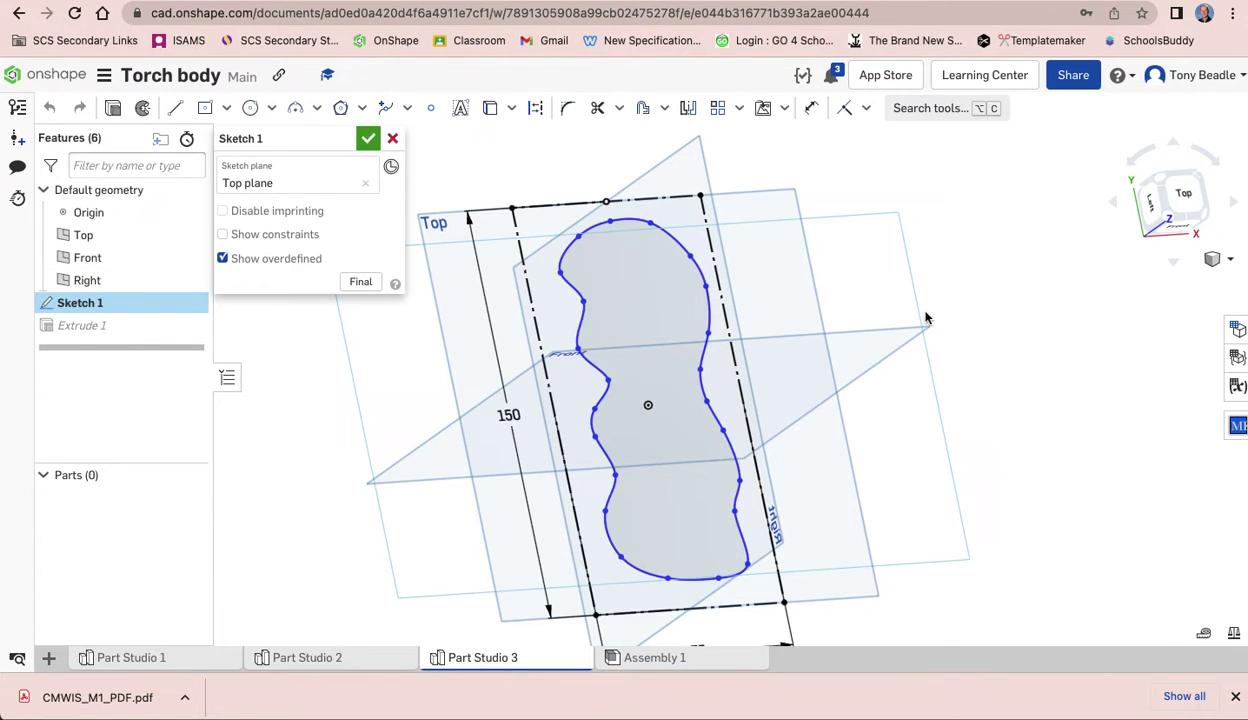
key("n")
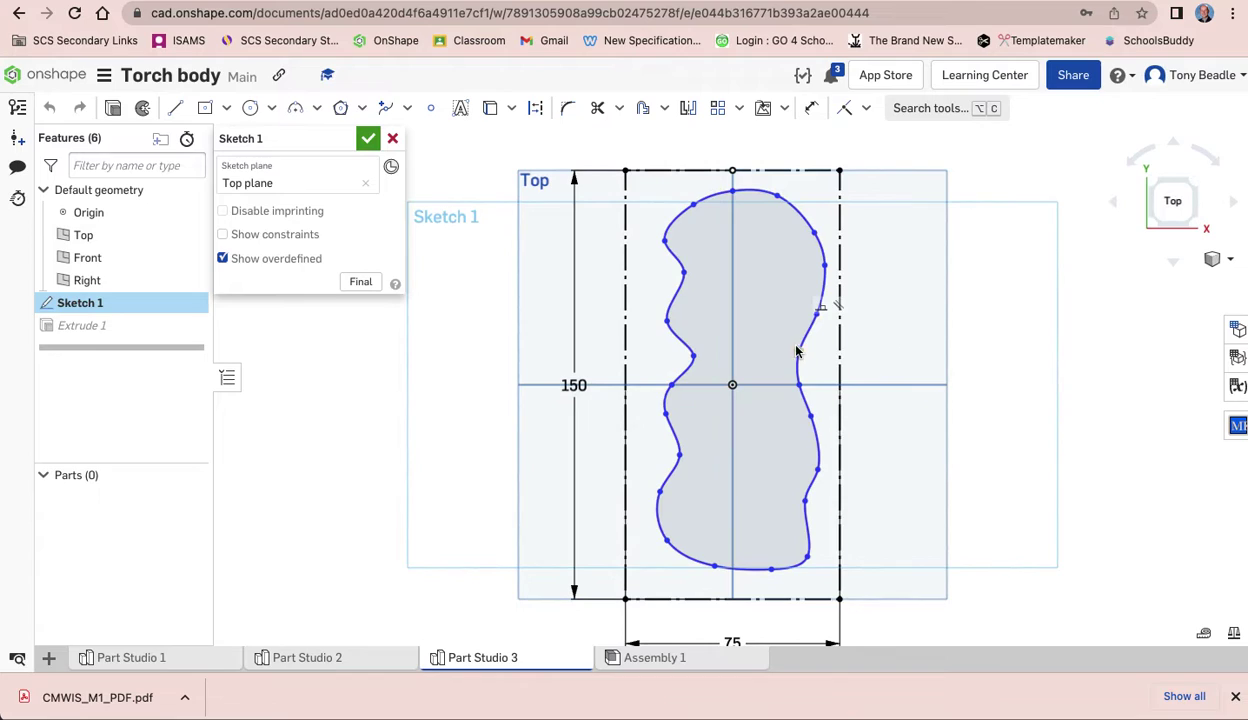
left_click_drag(688, 274, 692, 275)
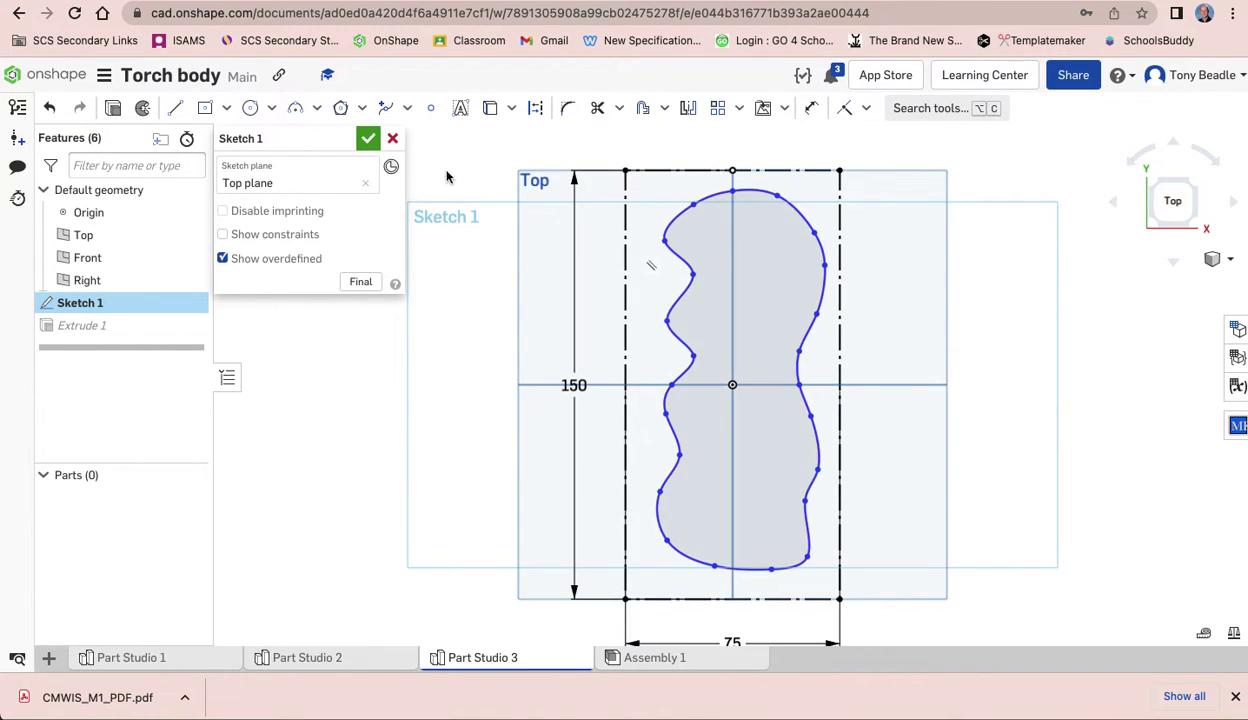
left_click(368, 138)
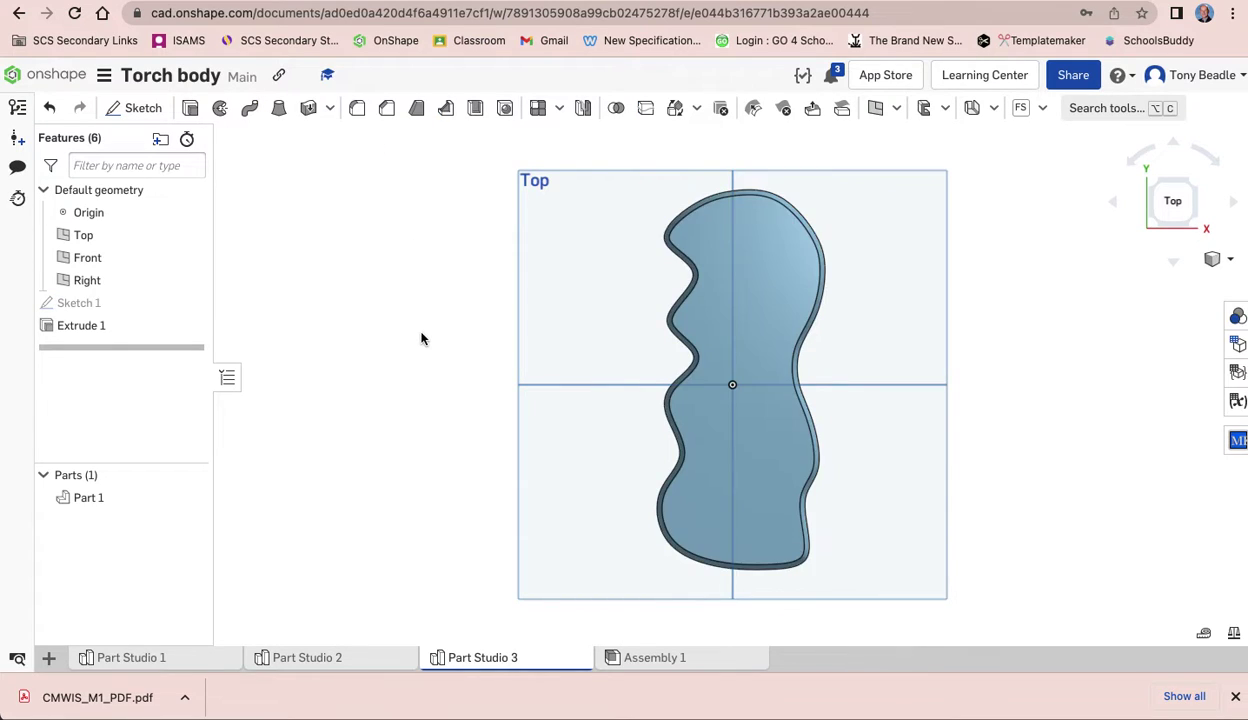
Fillet the edges of the torch body's smaller, tapered end face with a 5 mm radius
right_click_drag(438, 304, 436, 305)
mouse_move(421, 350)
right_mouse_down()
mouse_move(429, 341)
mouse_move(418, 341)
right_mouse_up()
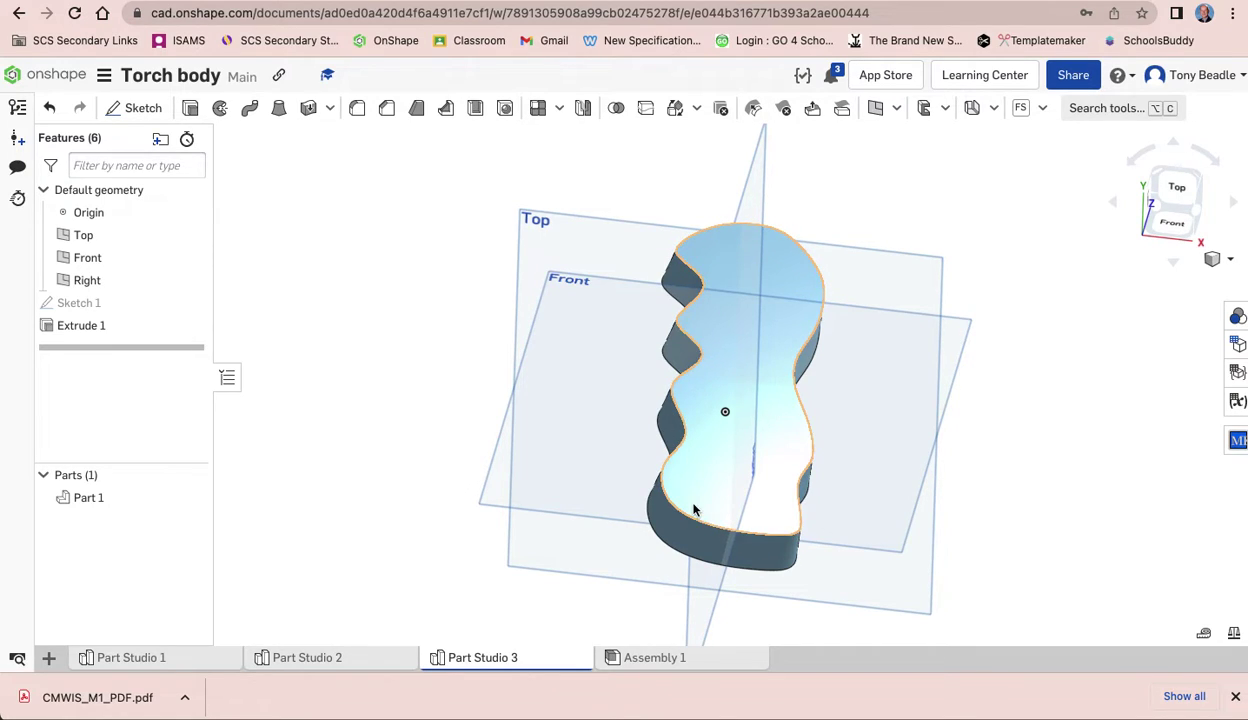
left_click(357, 109)
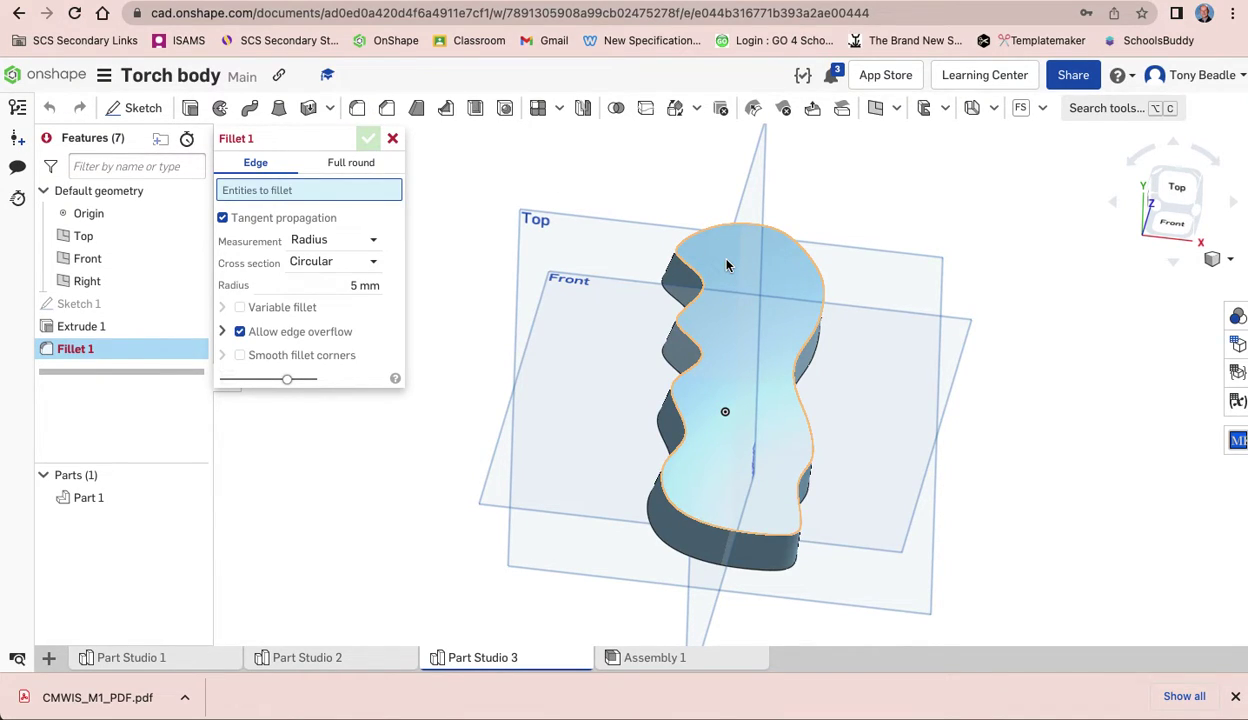
left_click(697, 254)
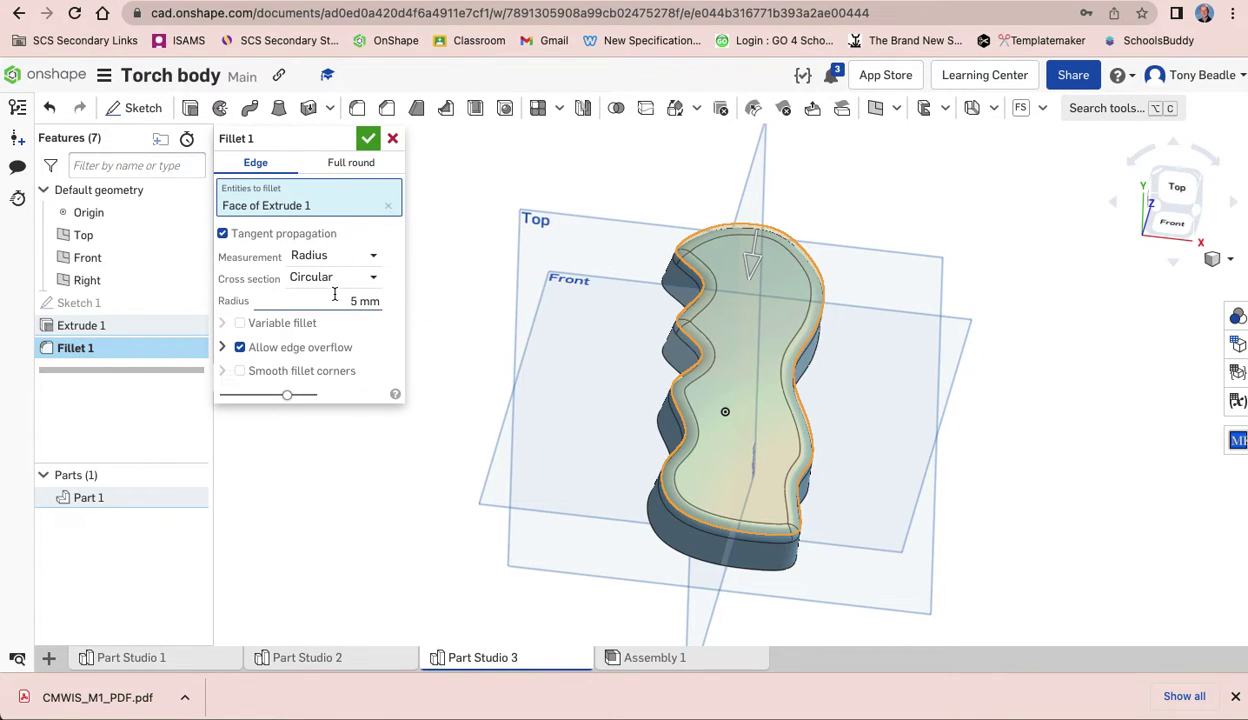
left_click(367, 140)
Shell the torch body to a 1 mm wall thickness, removing the flat face opposite the filleted one
right_click_drag(393, 262, 348, 438)
left_click(744, 290)
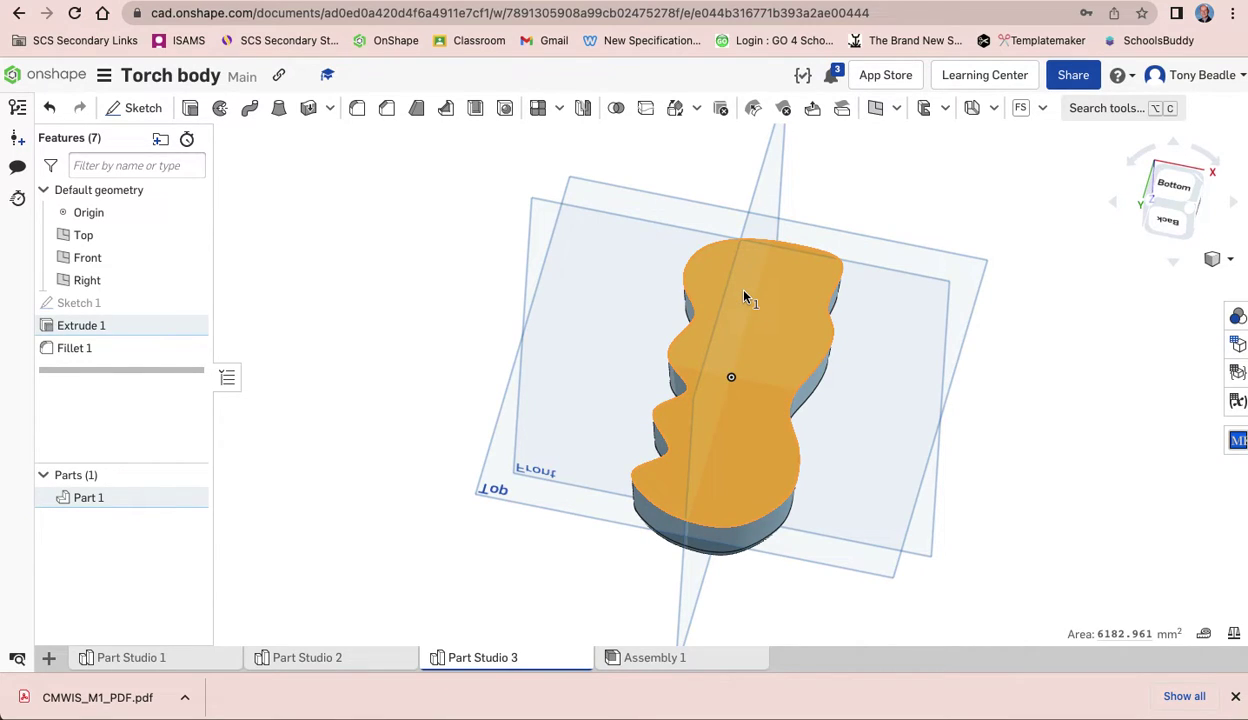
left_click(479, 113)
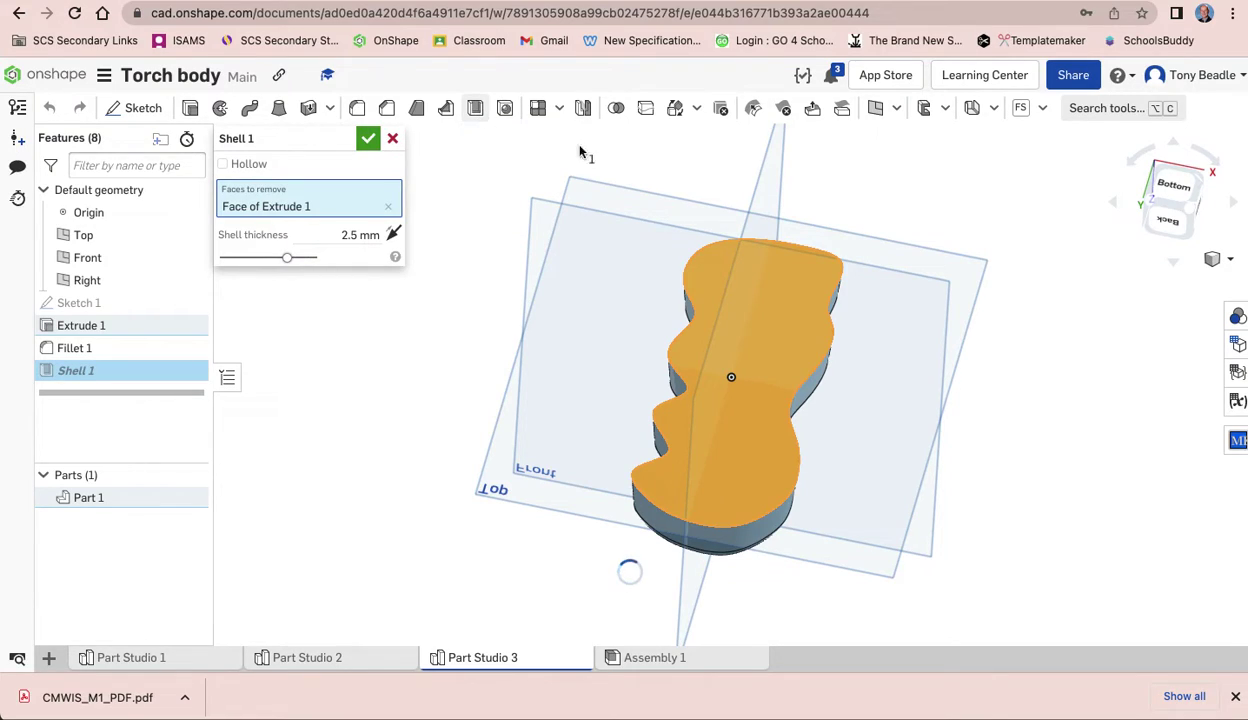
left_click(352, 234)
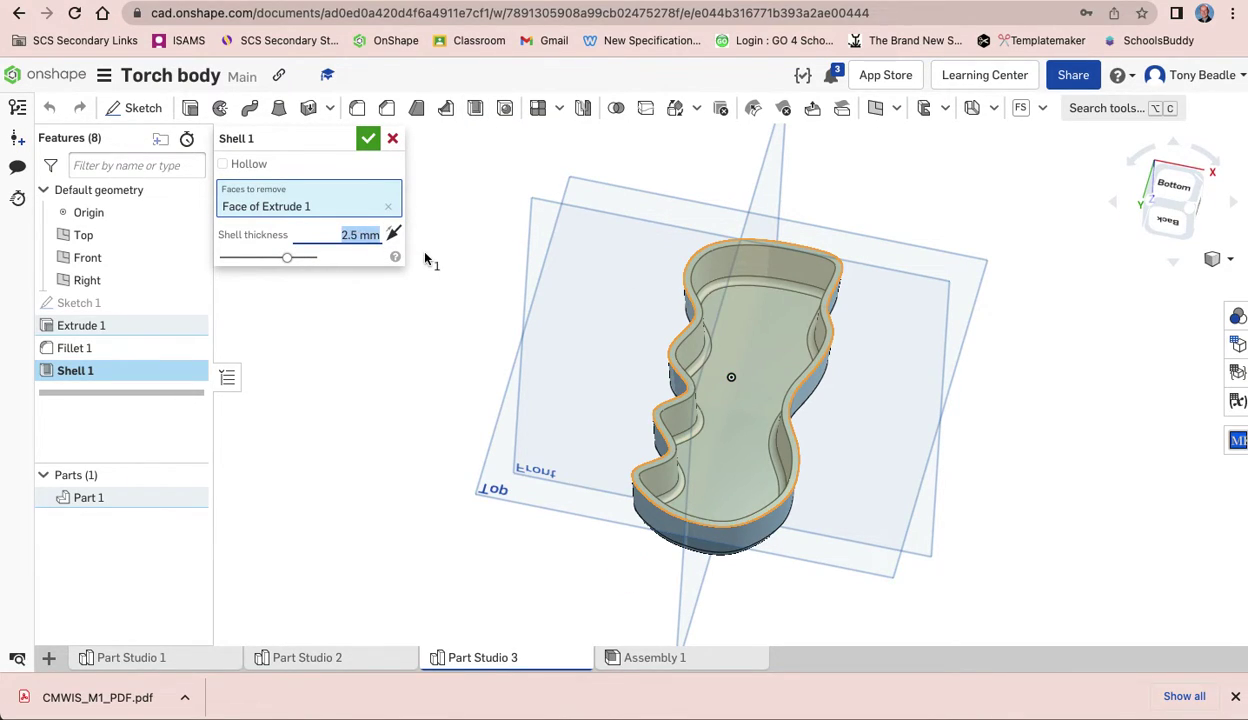
type("1")
key("Return")
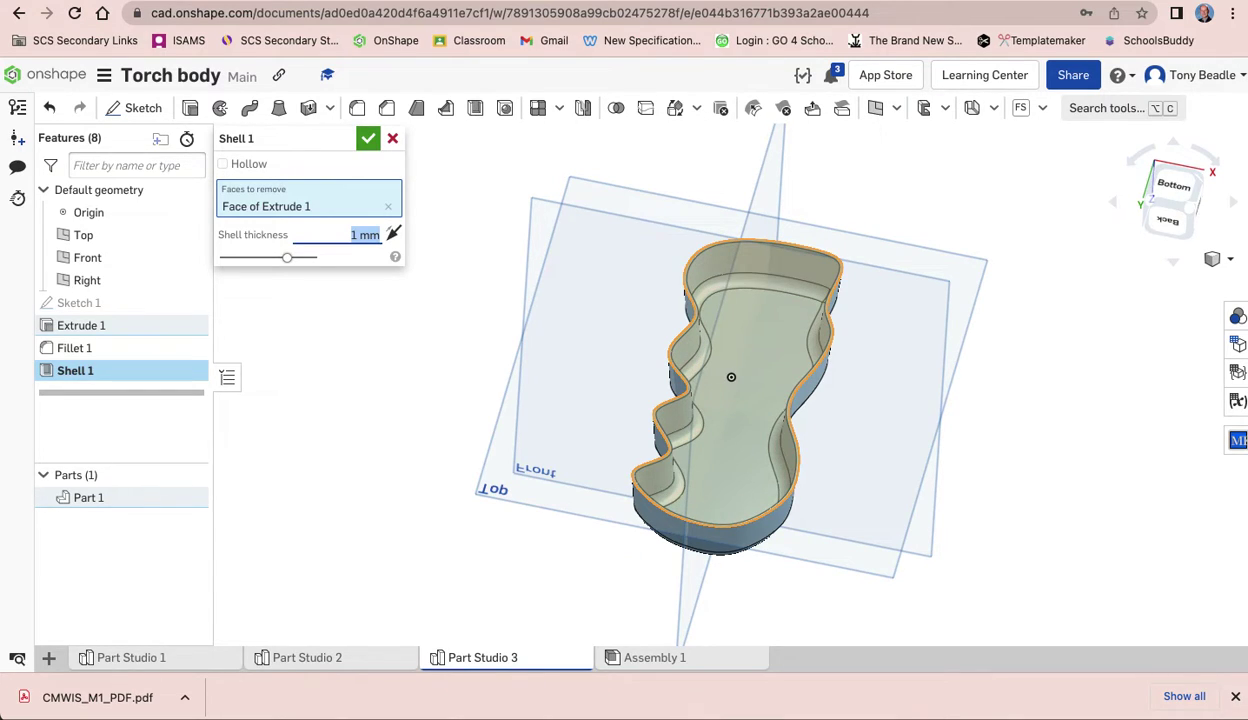
left_click(368, 138)
Create a construction plane offset 36 mm from the Right plane, just beyond the smooth side of the torch body
left_click(458, 250)
right_click_drag(458, 250, 488, 159)
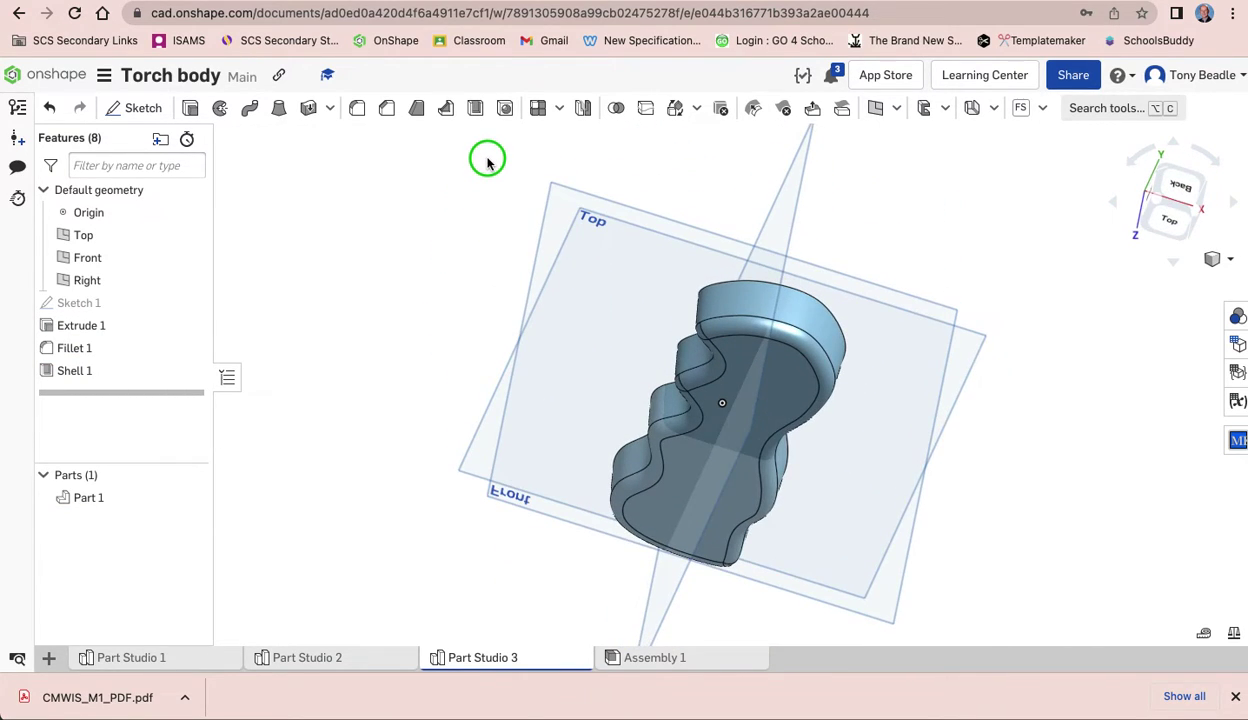
right_click_drag(493, 302, 466, 253)
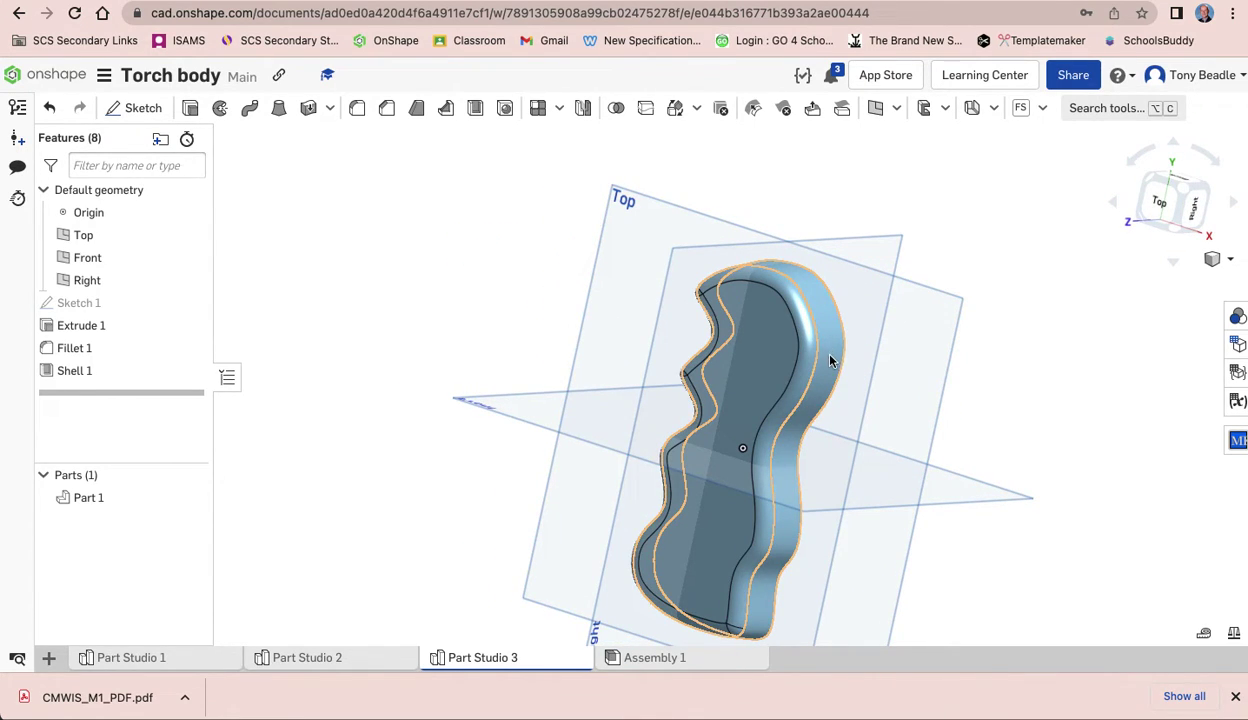
right_click_drag(741, 312, 708, 340)
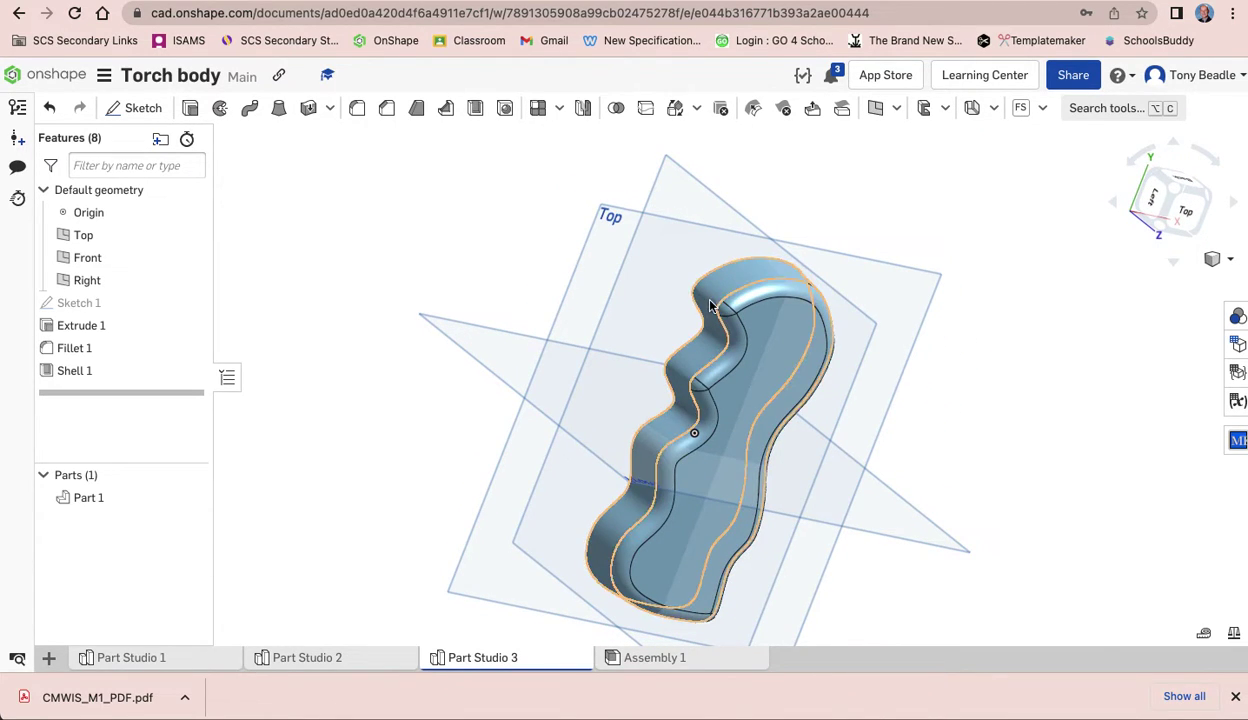
right_click_drag(875, 353, 786, 328)
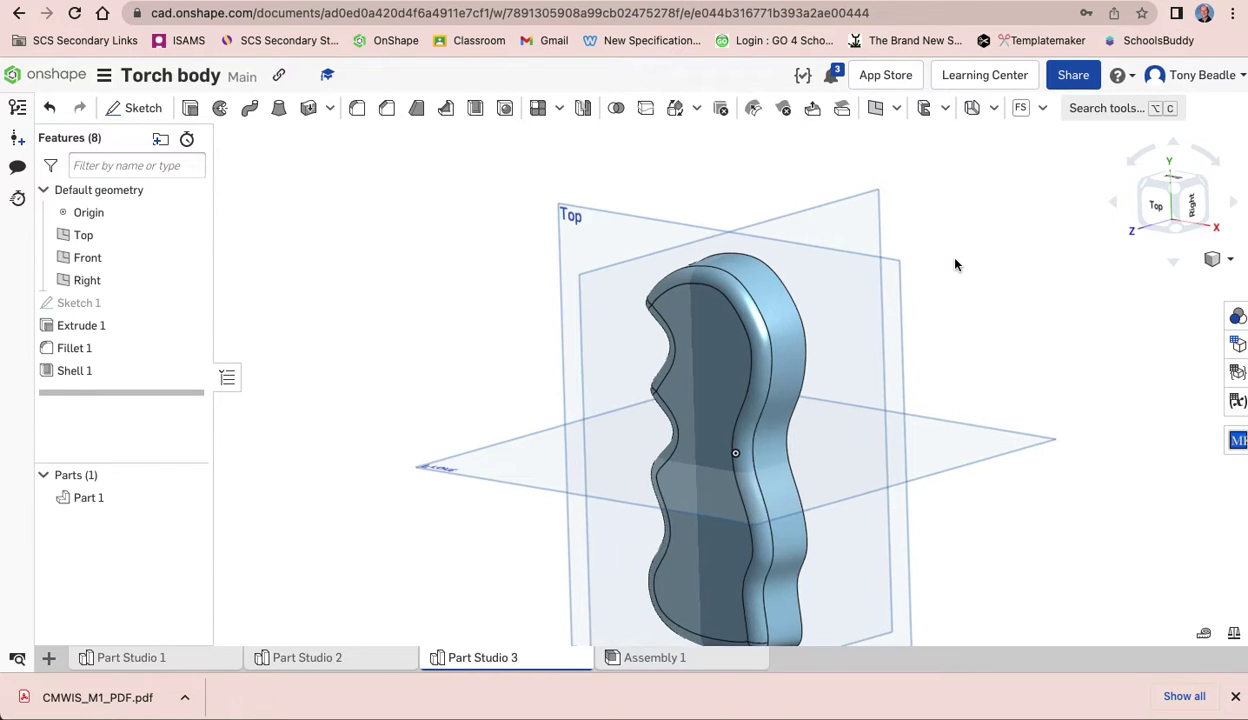
scroll(954, 264, "down", 2)
scroll(954, 264, "up", 1)
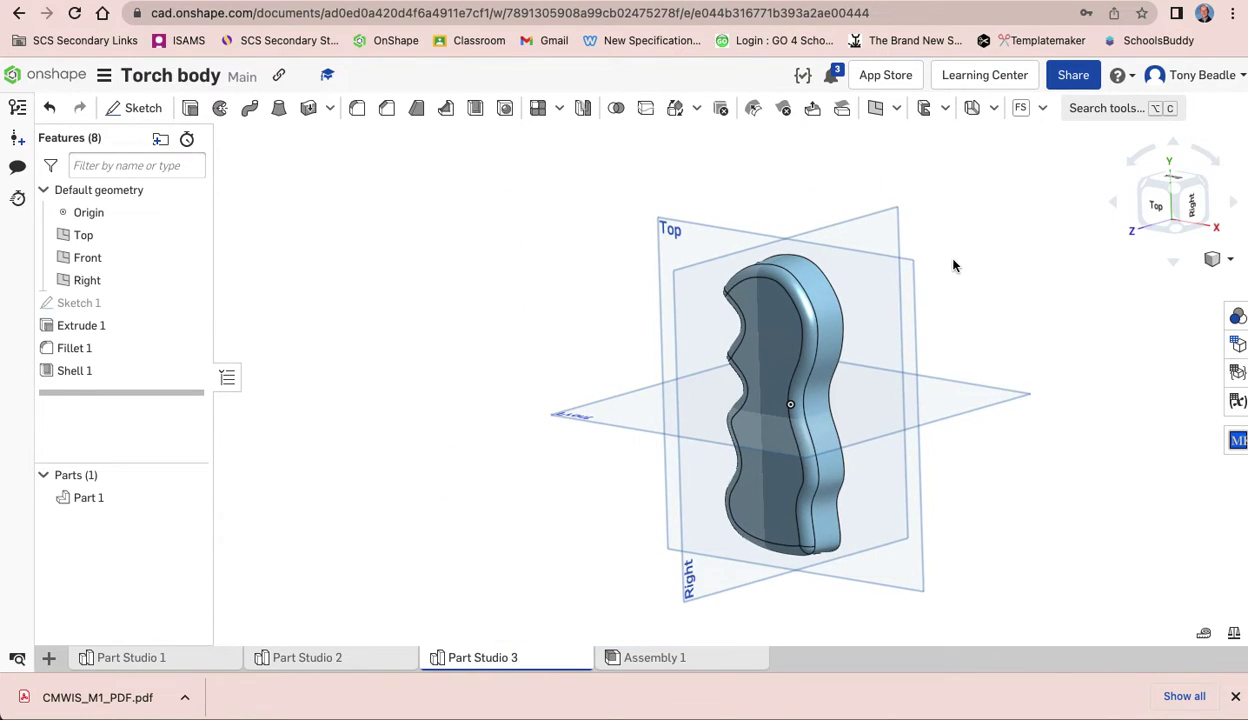
left_click(876, 109)
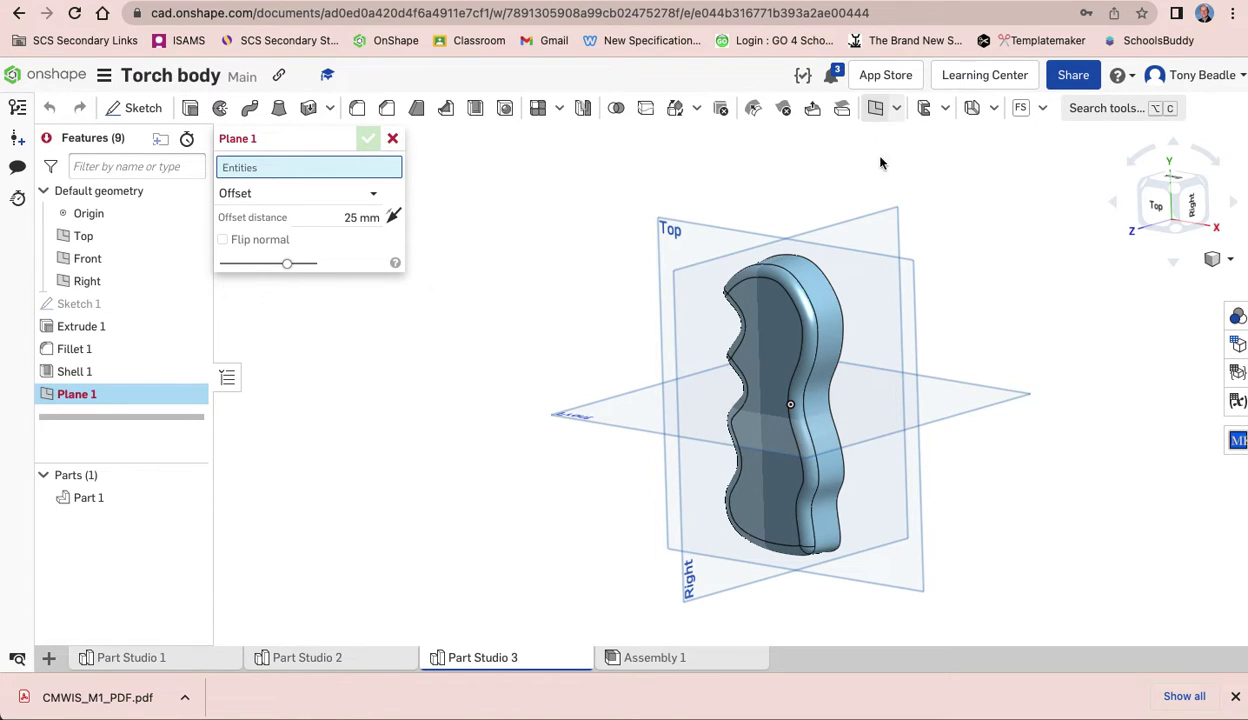
left_click(880, 219)
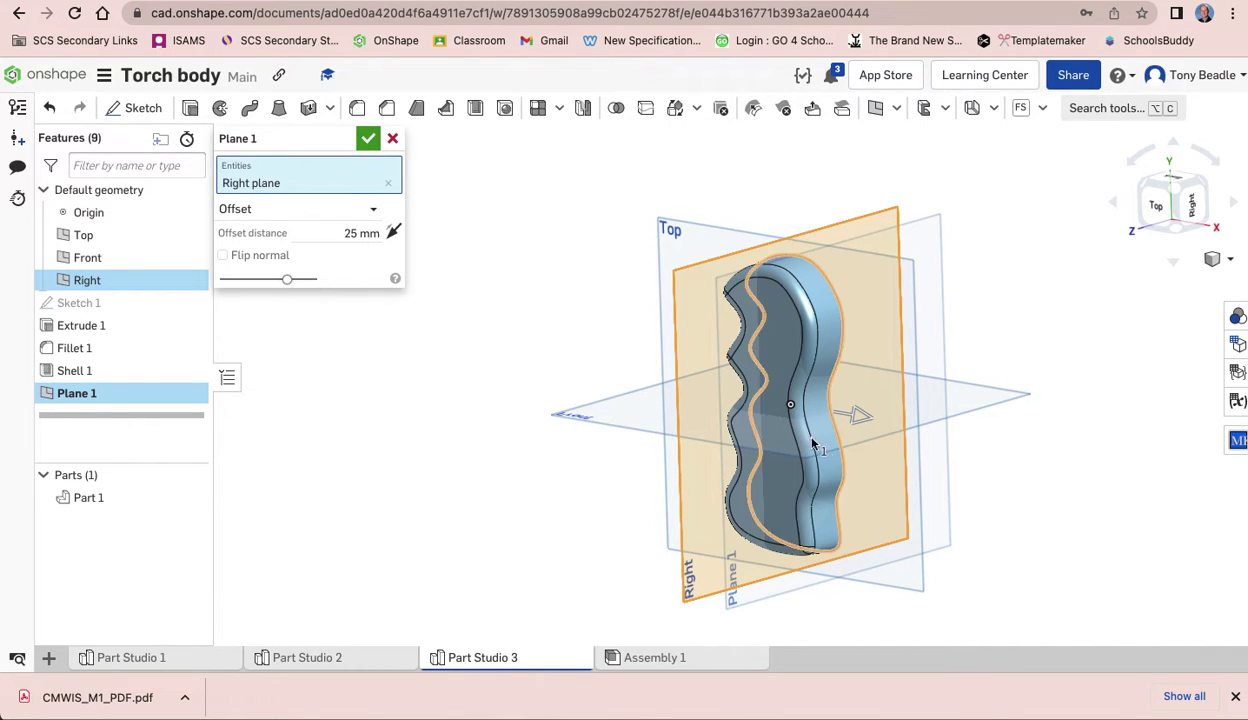
right_click_drag(975, 365, 1018, 358)
left_click_drag(860, 422, 884, 424)
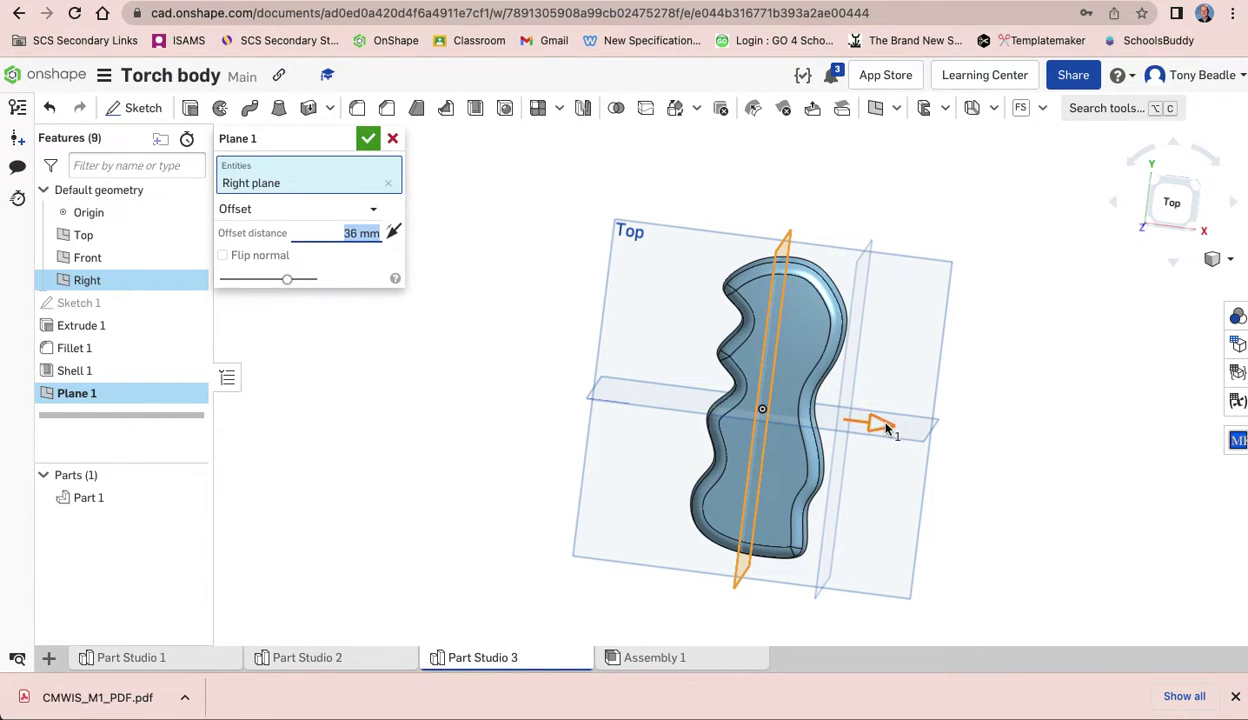
left_click(369, 141)
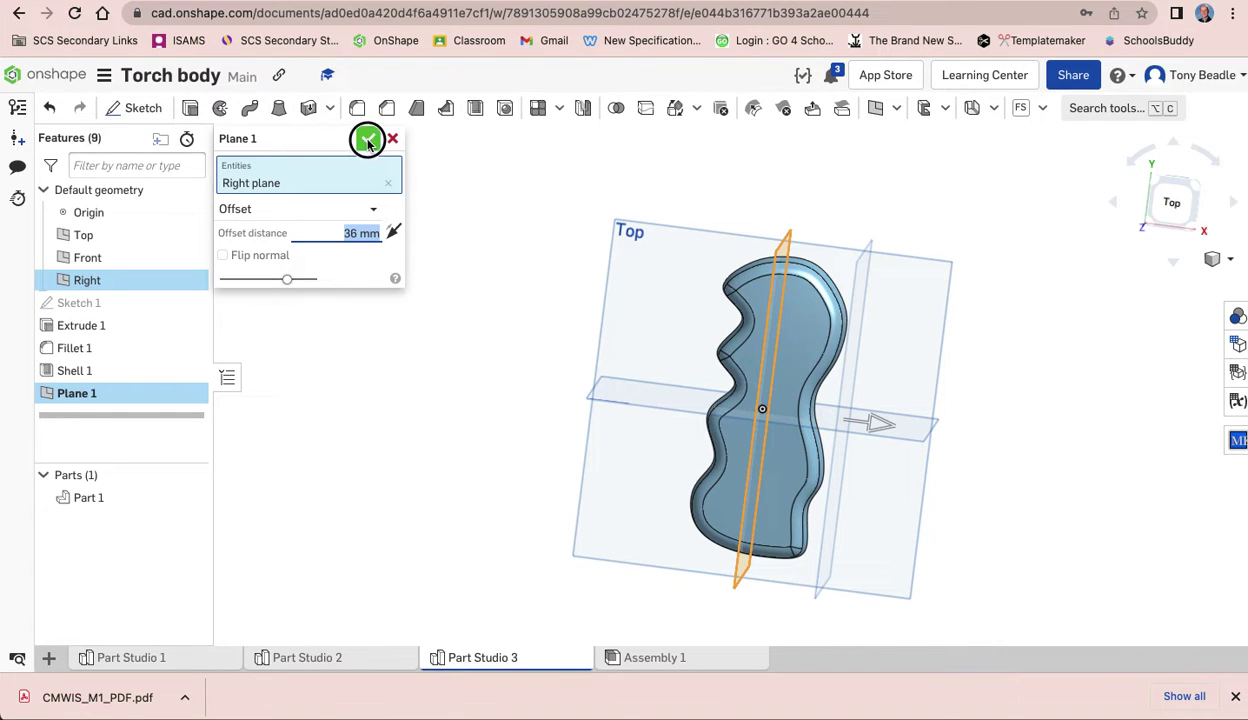
Sketch a 7 mm diameter circle on the new offset plane, over the side wall near the upper end of the body
right_click_drag(983, 307, 942, 312)
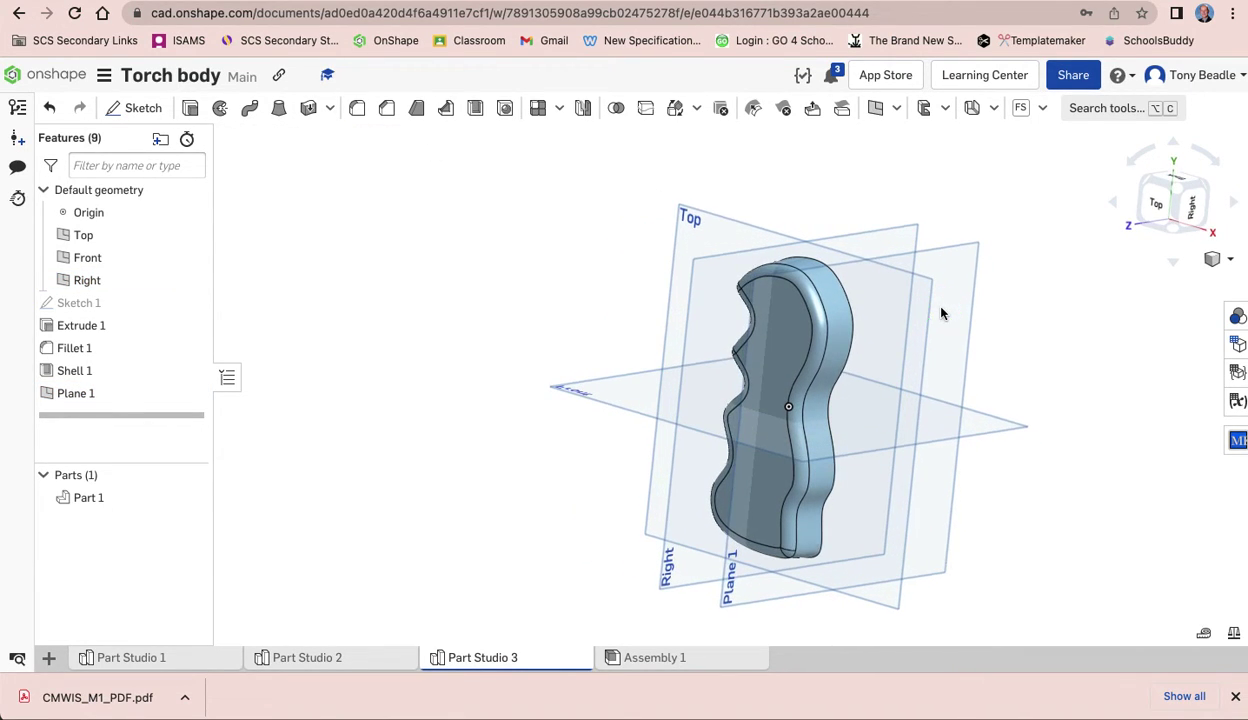
left_click(954, 256)
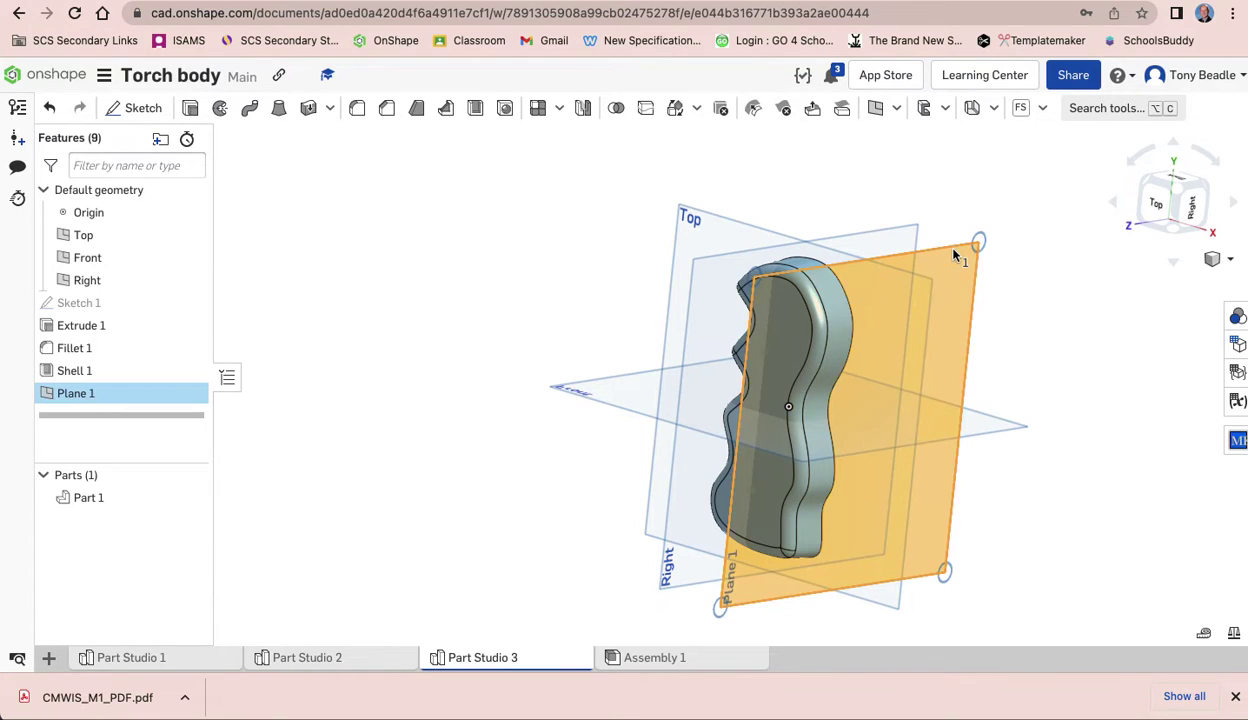
left_click(142, 110)
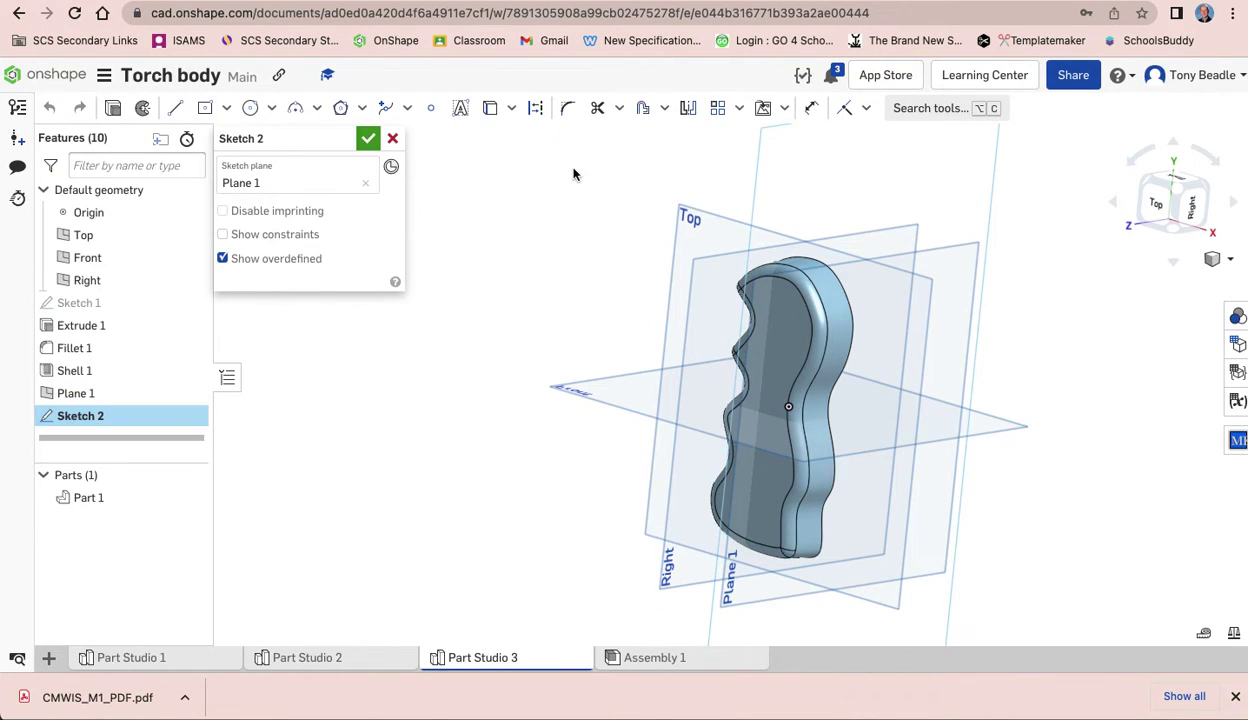
key("n")
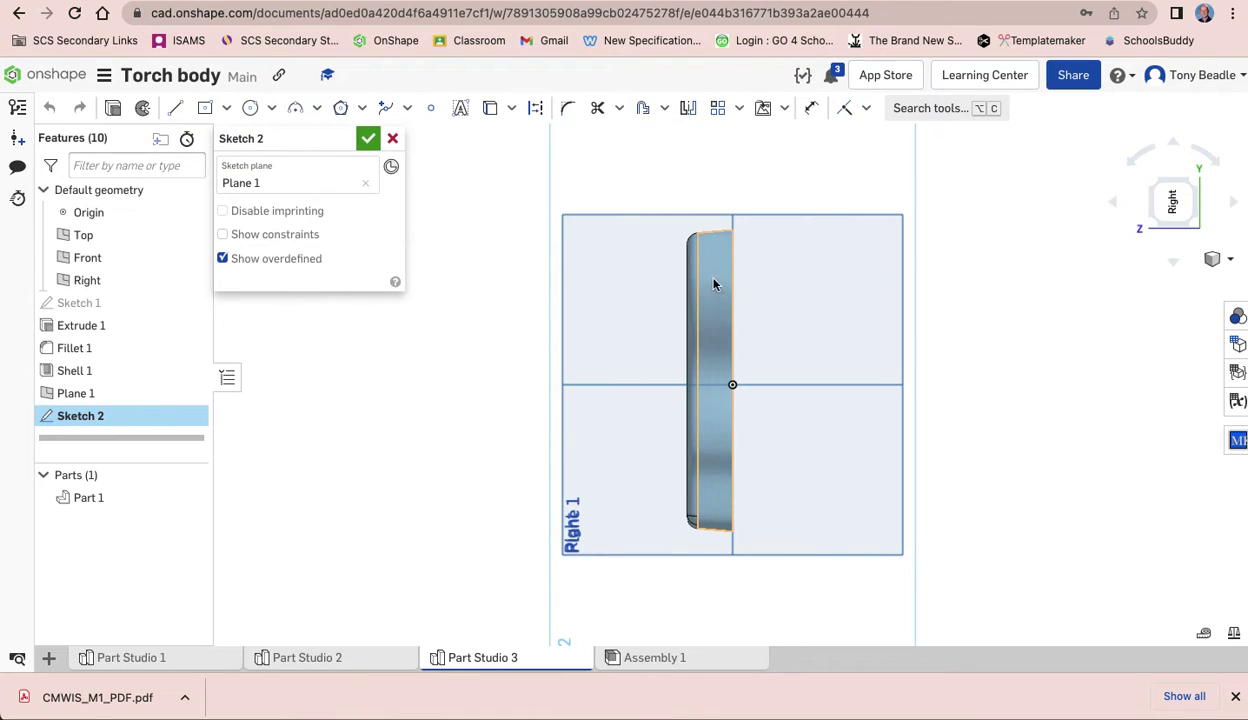
scroll(706, 284, "up", 5)
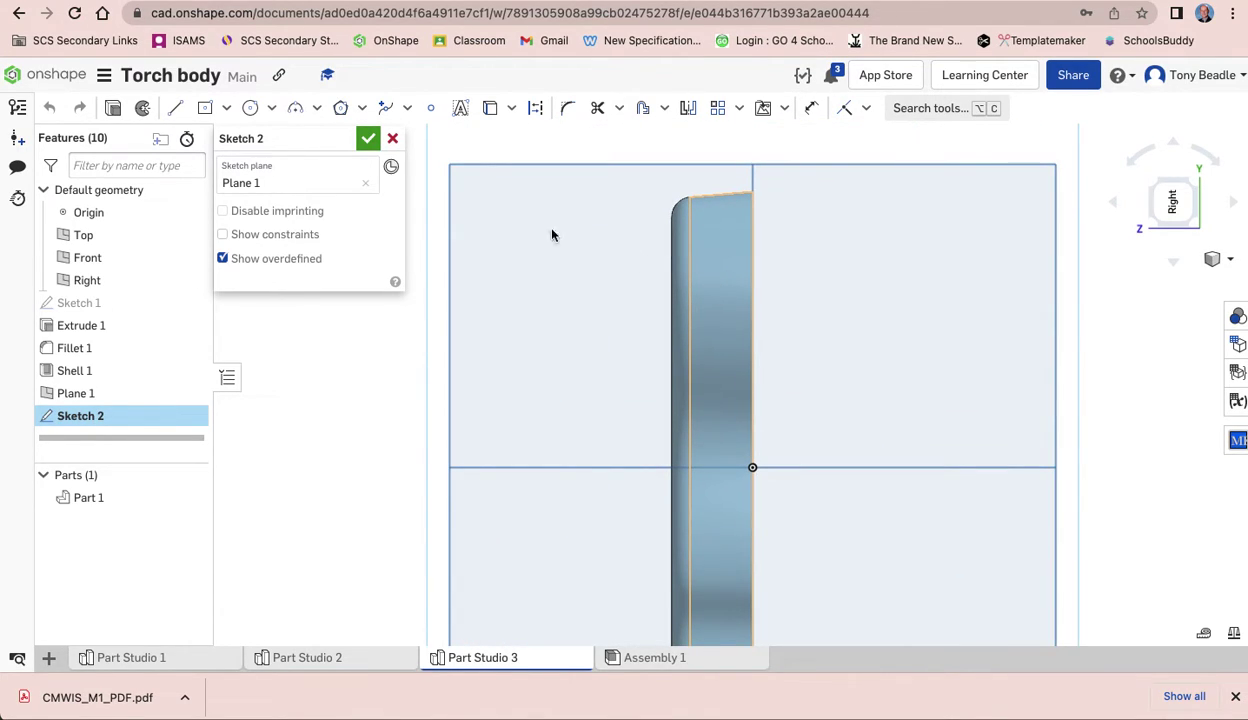
left_click(250, 108)
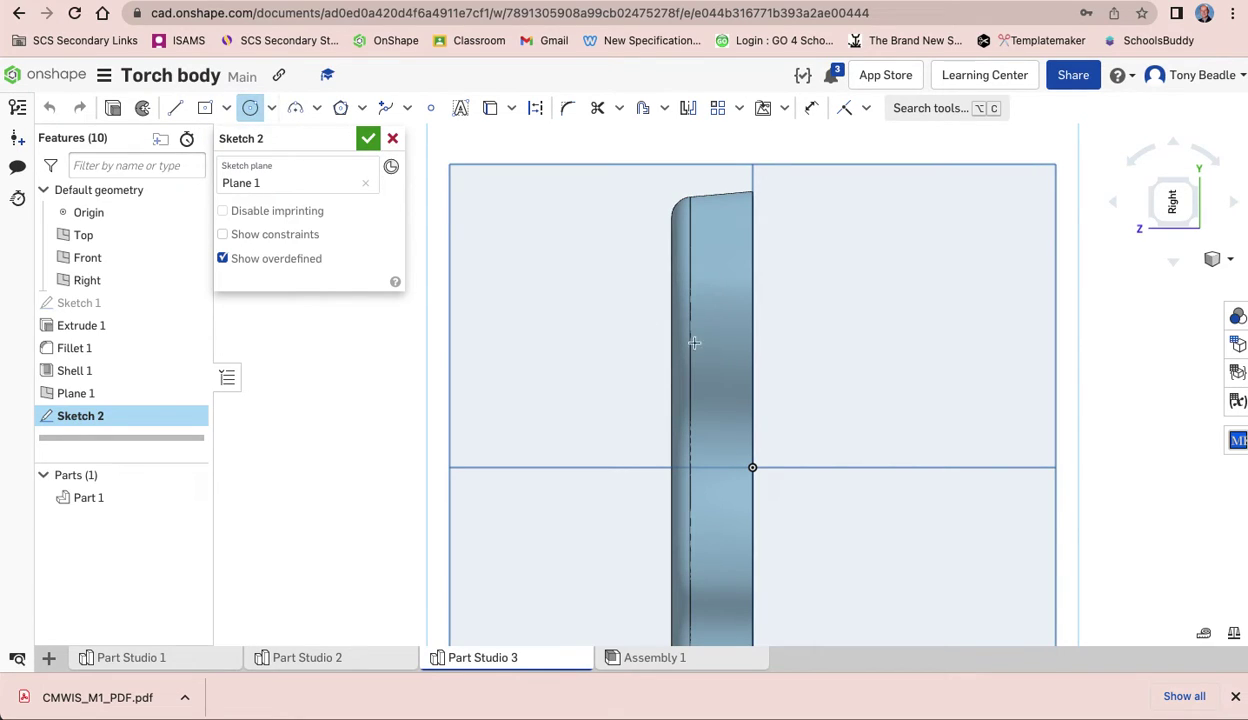
left_click(710, 274)
left_click(715, 287)
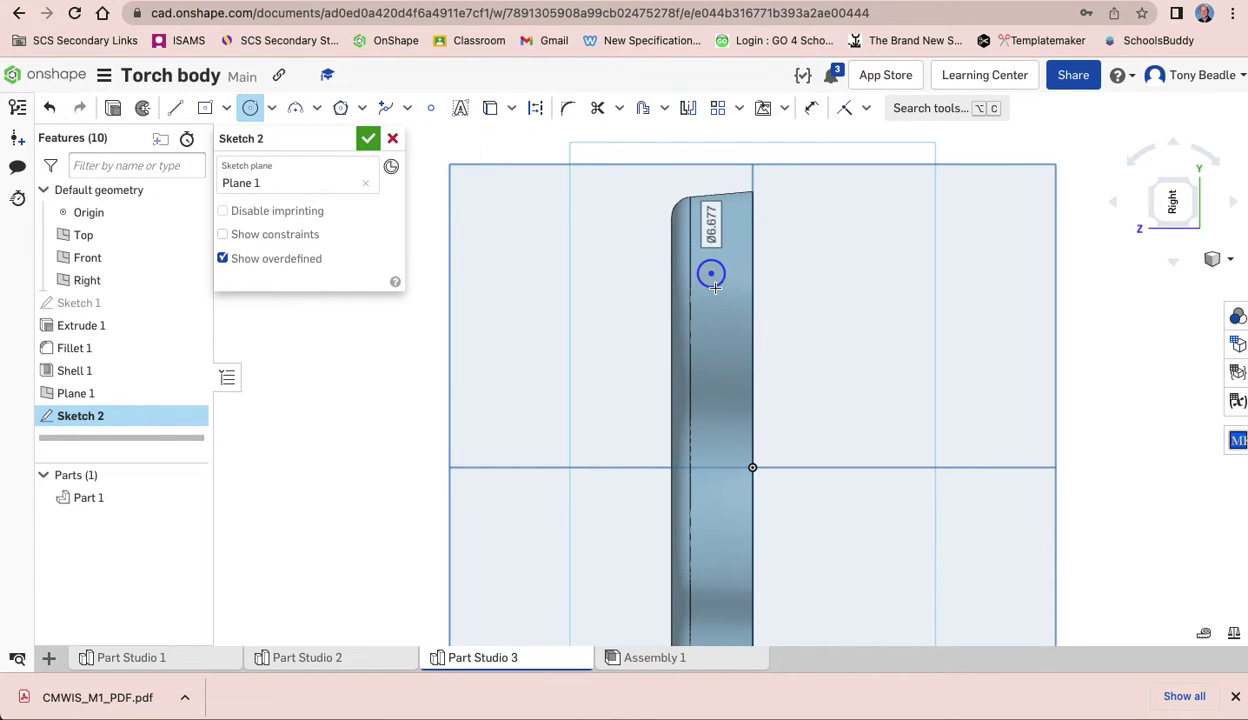
type("7")
key("Return")
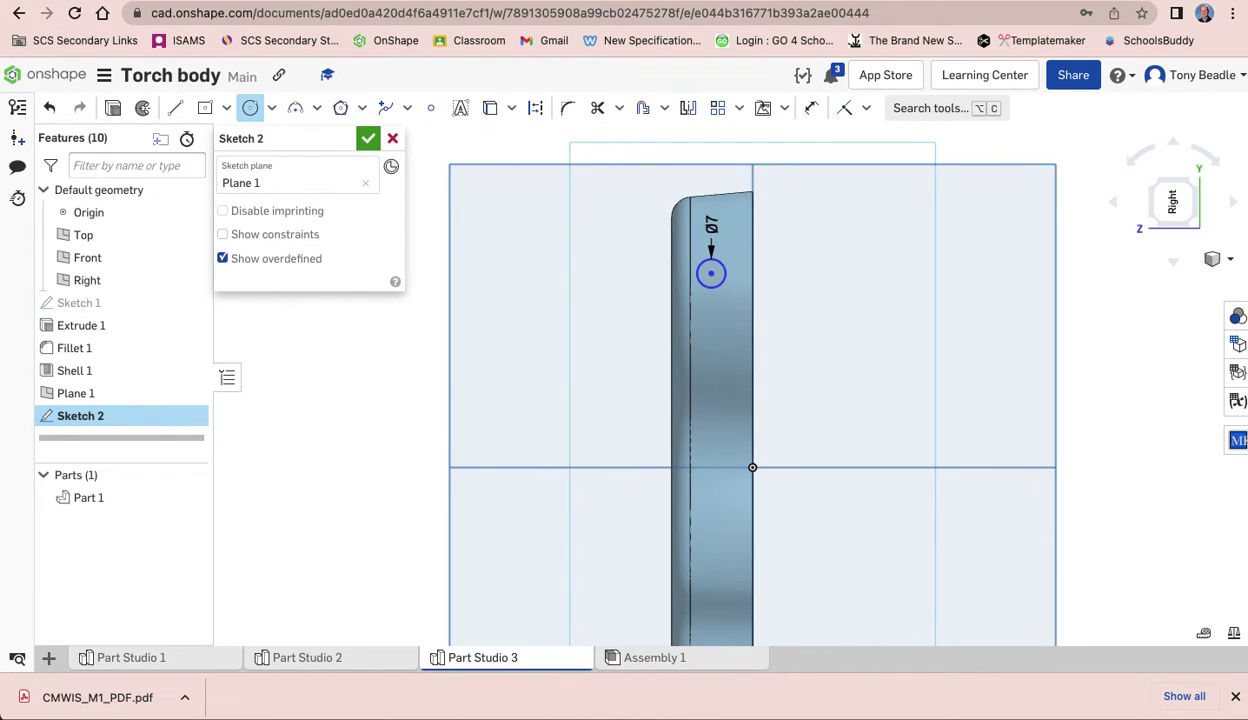
left_click(368, 138)
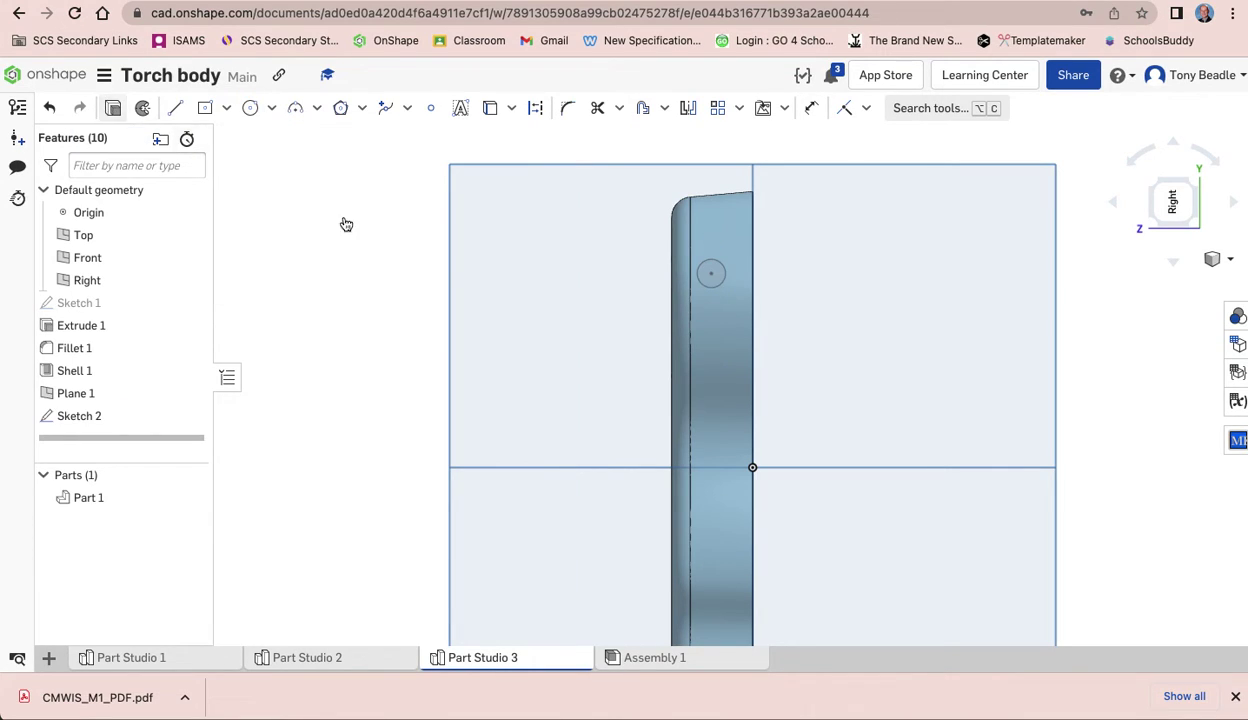
Extrude the 7 mm circle as a blind removal from the torch body, shortening the depth to pierce only the near side wall
key("shift+e")
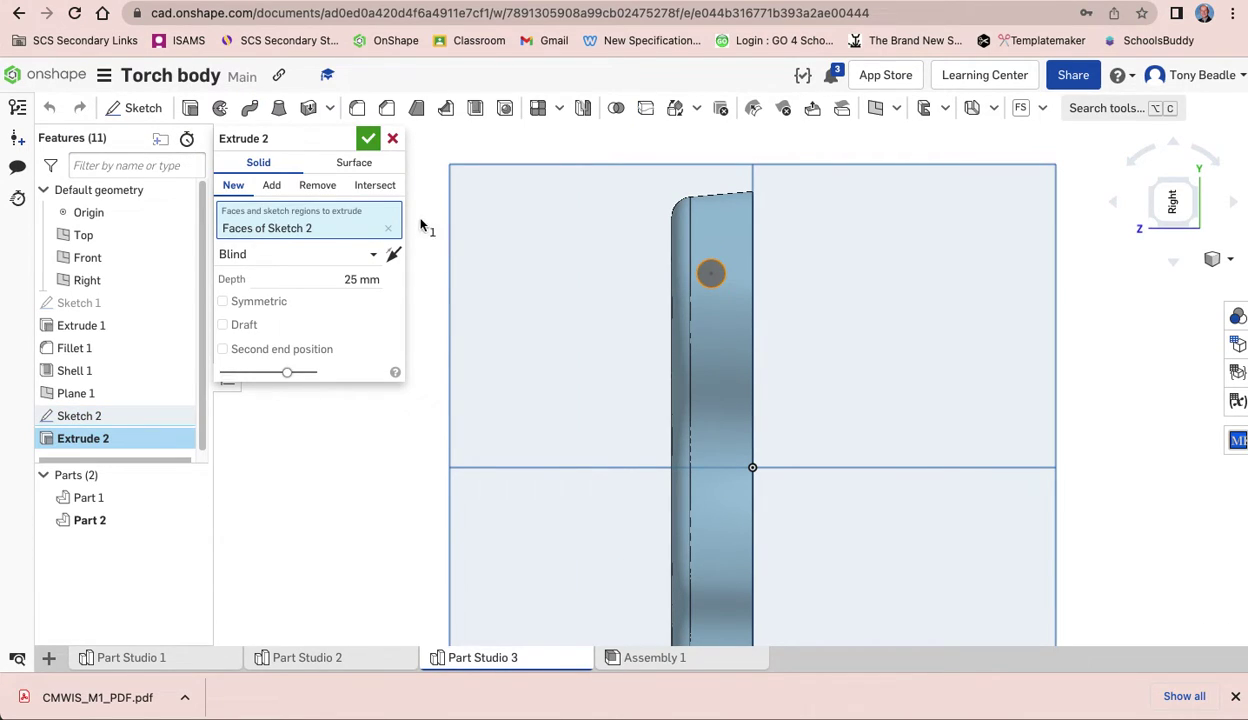
left_click(318, 186)
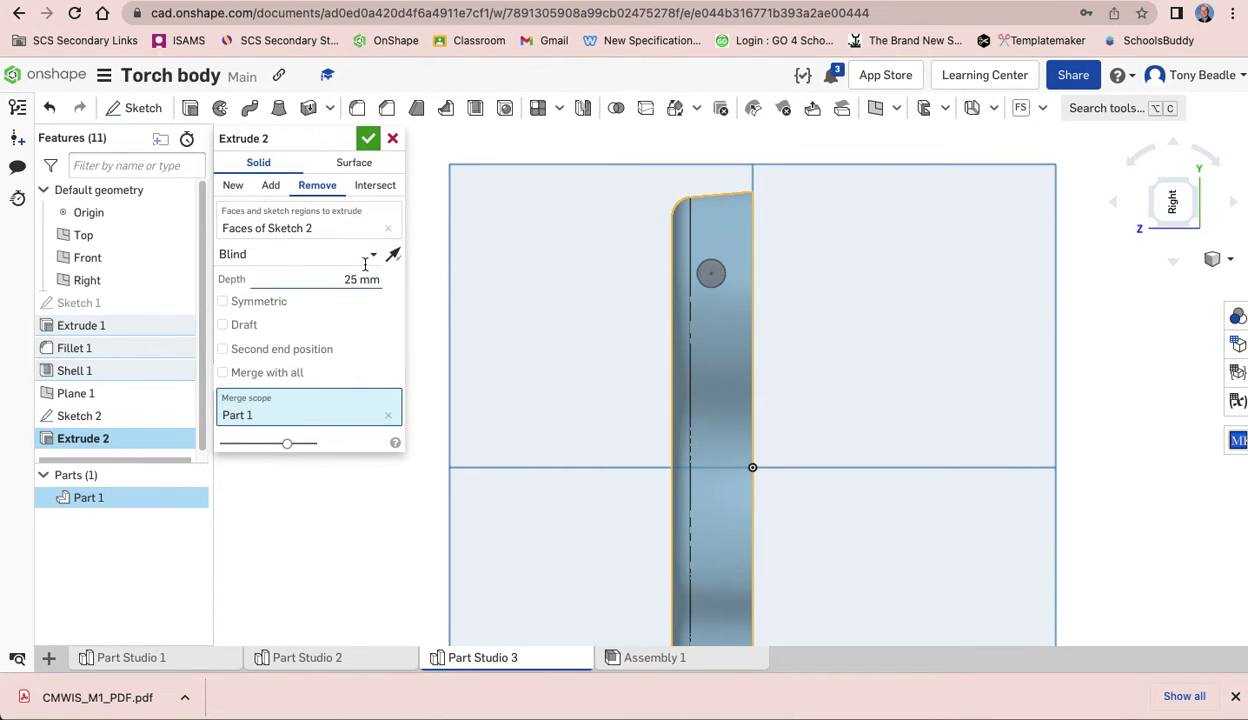
right_click_drag(446, 256, 492, 266)
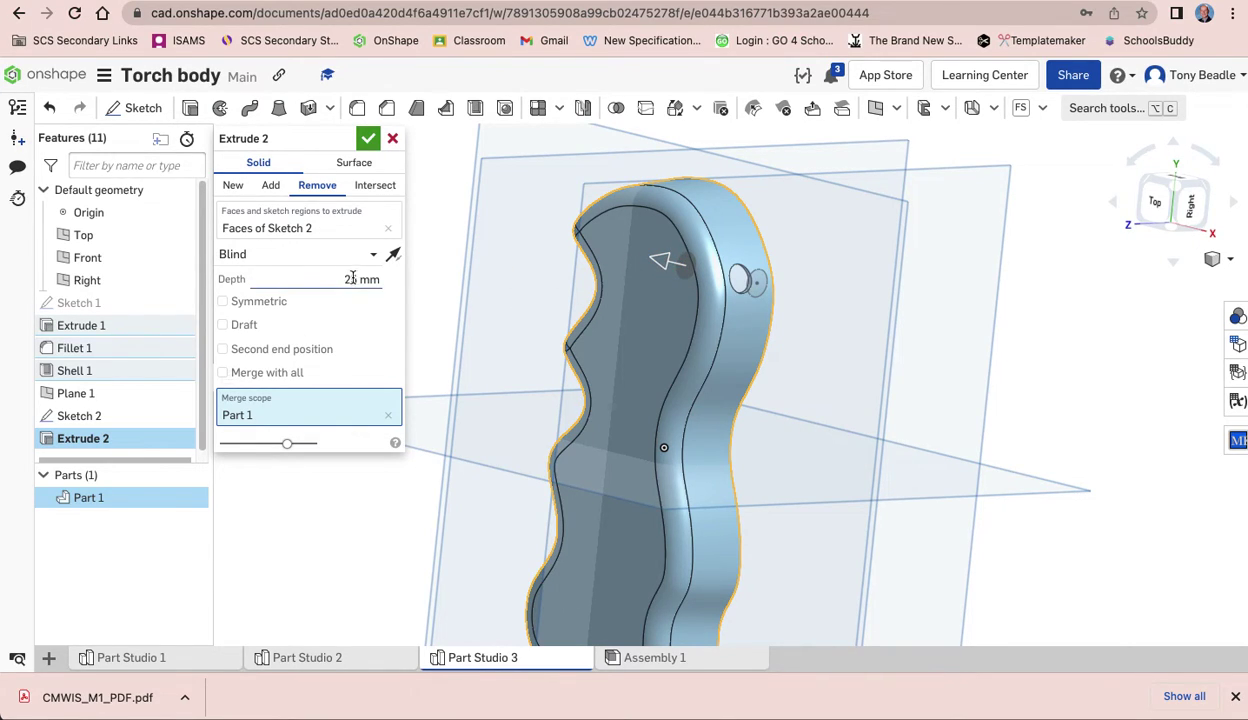
left_click_drag(657, 270, 700, 288)
left_click(367, 138)
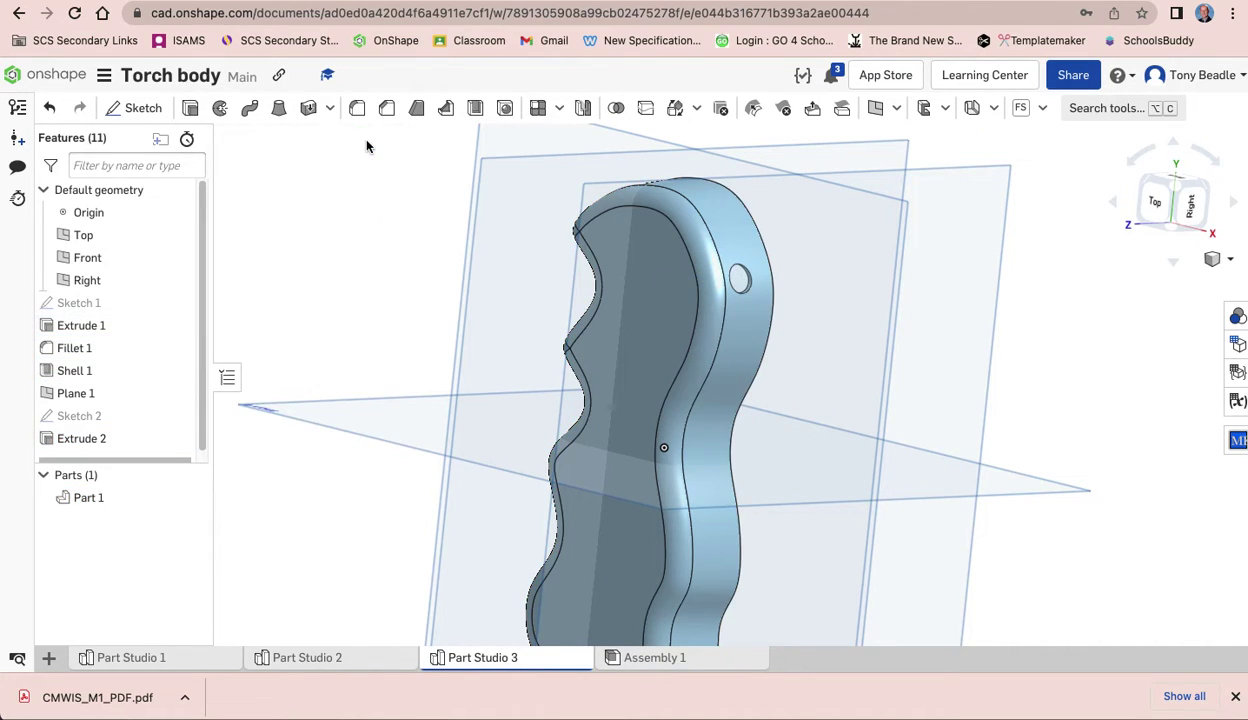
Create a construction plane offset 30.2 mm from the Right plane in the flipped direction, just beyond the finger-grip side of the torch body
right_click_drag(852, 284, 632, 284)
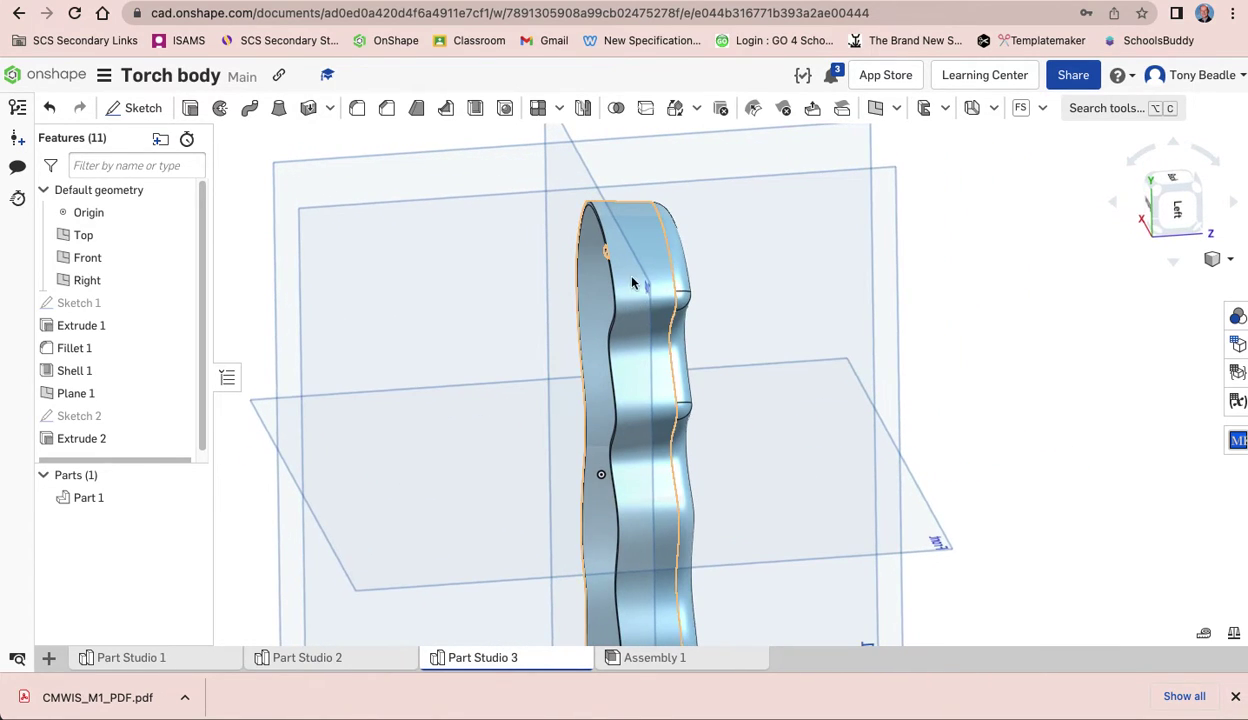
left_click(893, 198)
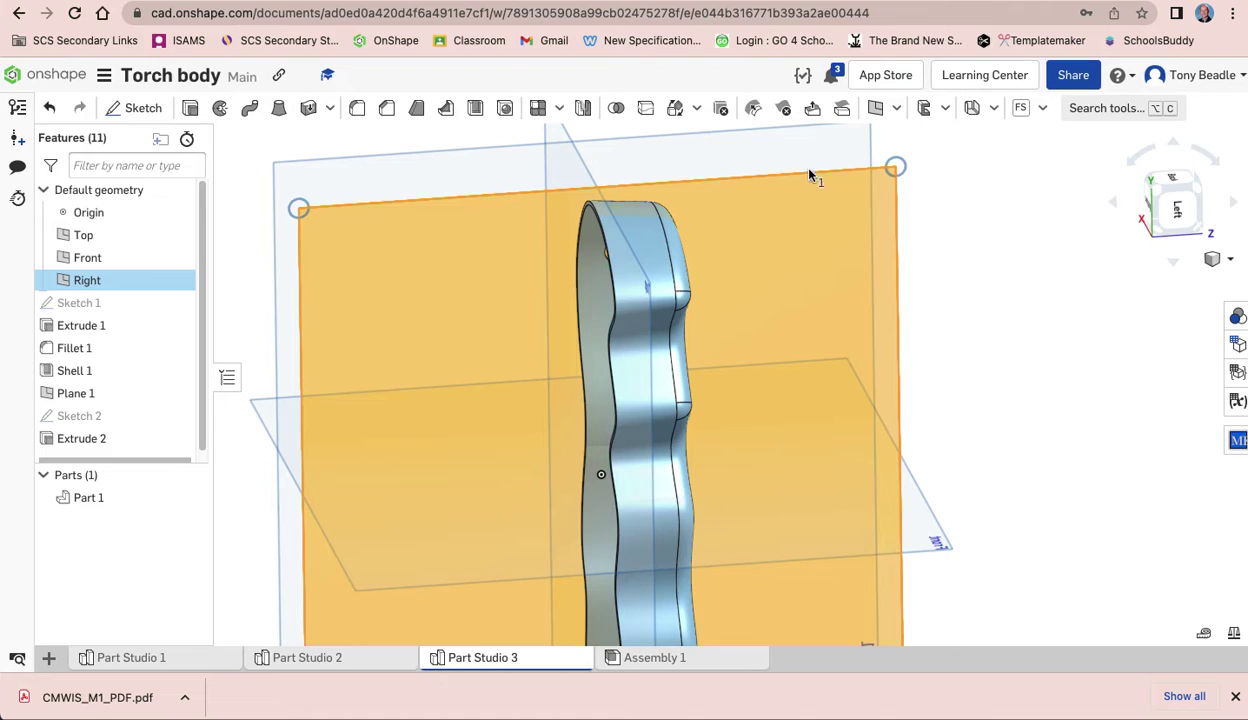
left_click(875, 108)
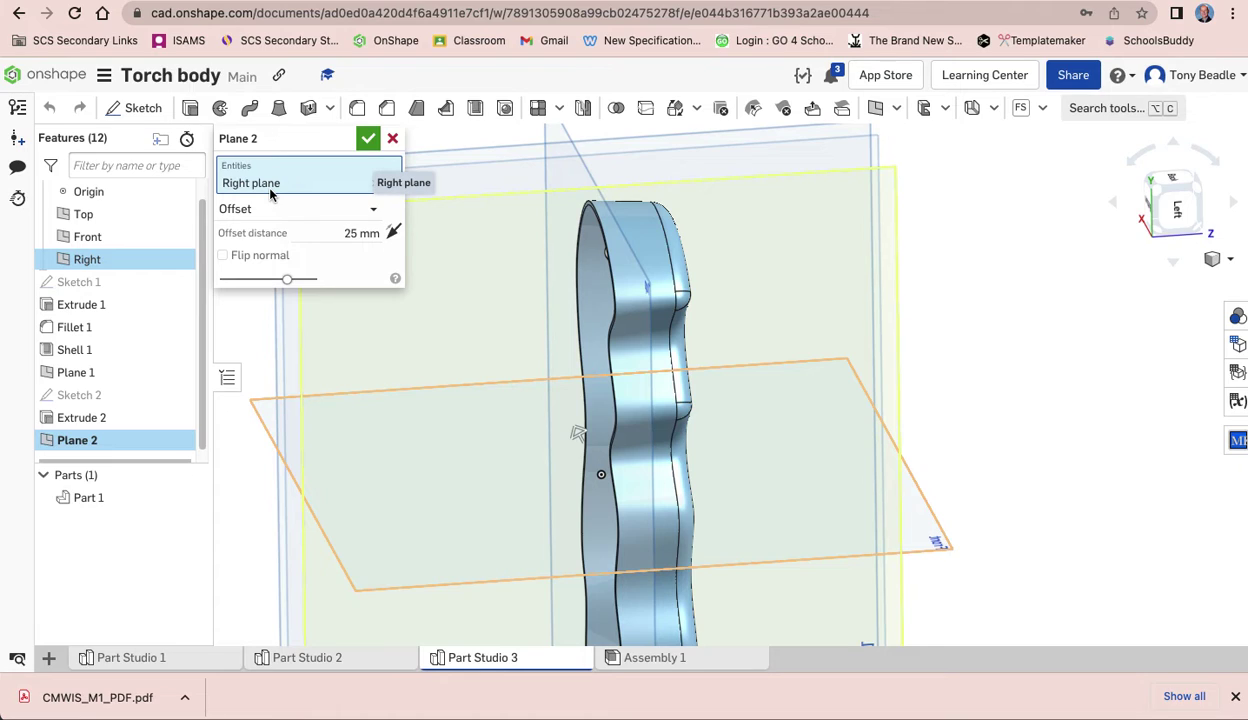
left_click(395, 234)
right_click_drag(962, 320, 1053, 341)
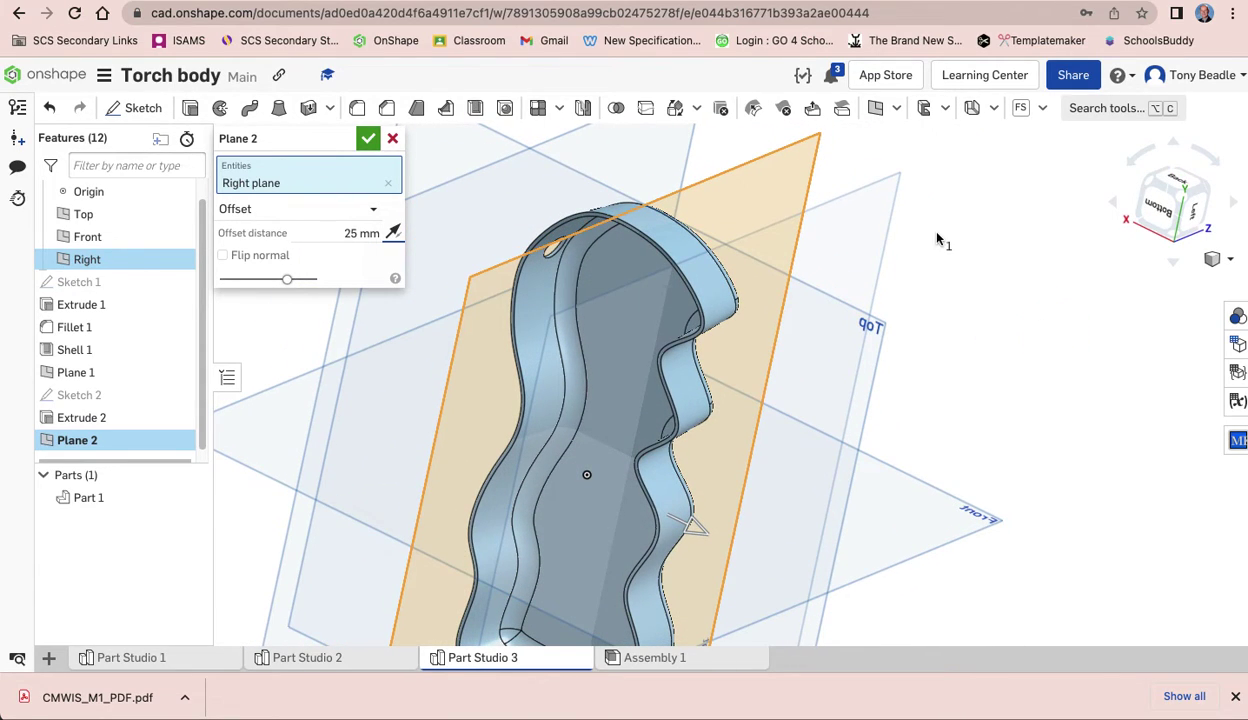
left_click(720, 545)
left_click_drag(720, 545, 985, 437)
mouse_move(984, 432)
right_mouse_down()
mouse_move(1002, 417)
mouse_move(983, 423)
mouse_move(990, 435)
right_mouse_up()
left_click_drag(781, 543, 746, 531)
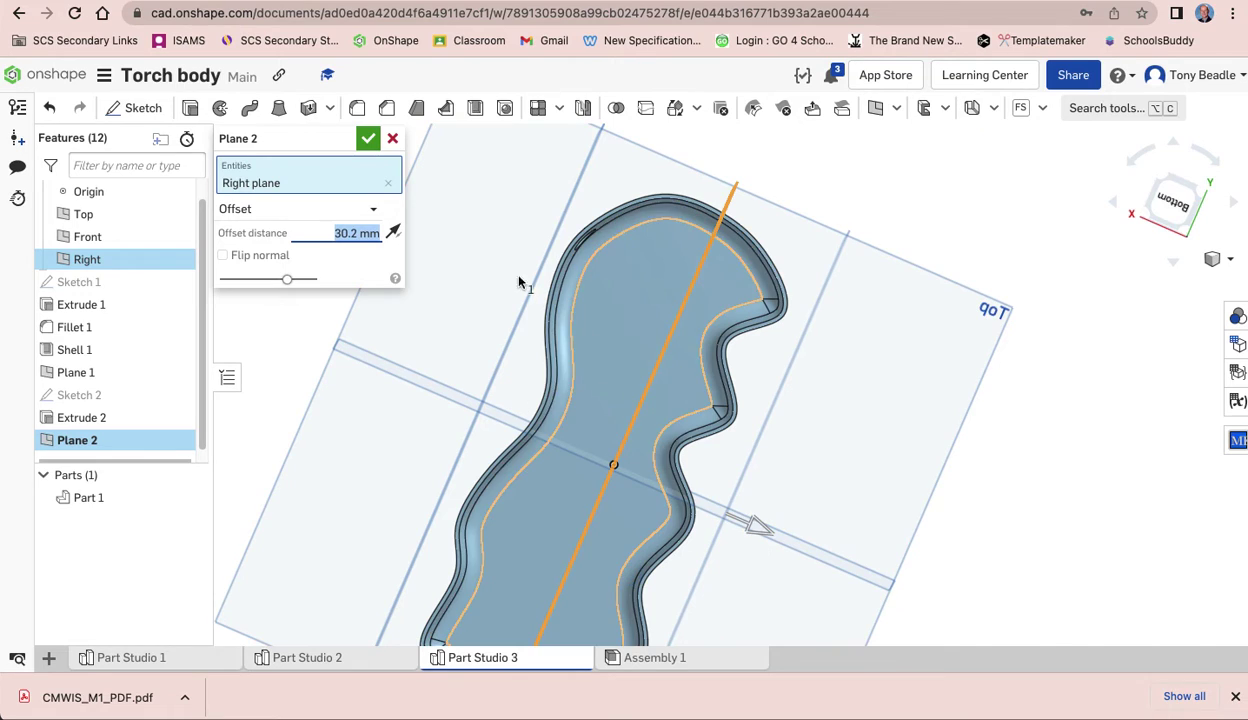
left_click(368, 138)
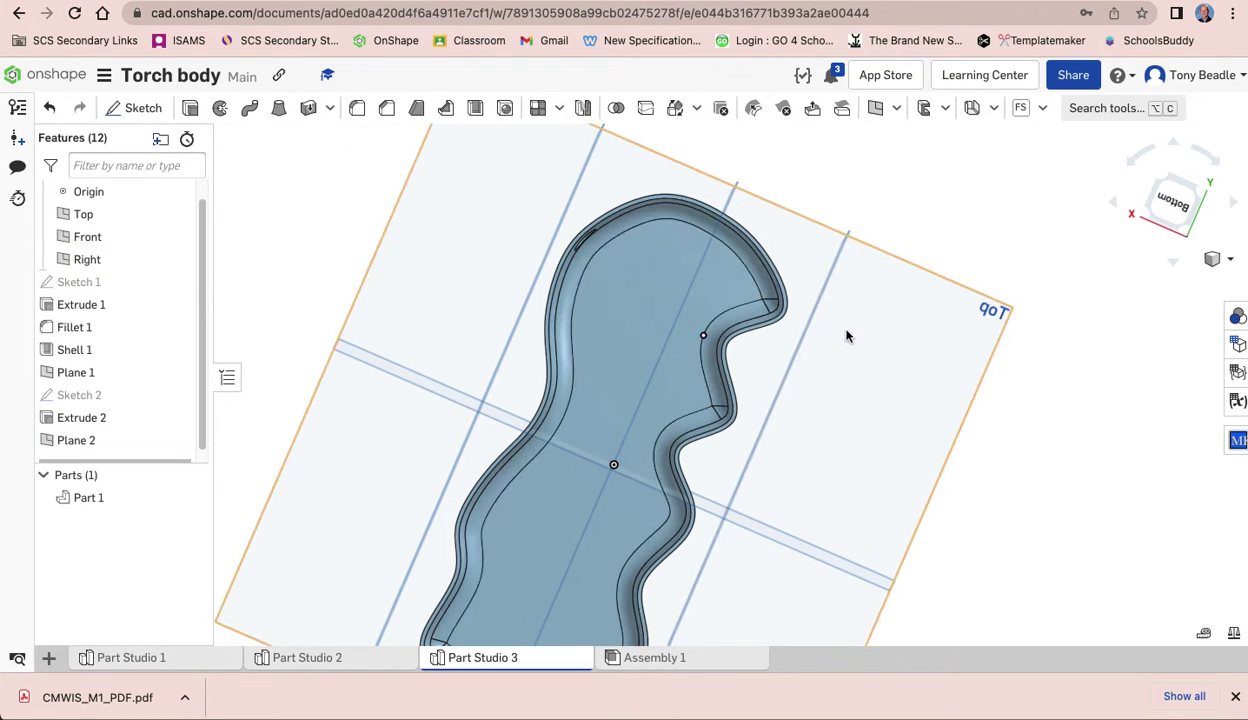
Sketch a 5 mm diameter circle on the new offset plane, over the finger-grip side wall near the upper end of the body
mouse_move(880, 329)
right_mouse_down()
mouse_move(900, 337)
mouse_move(872, 345)
right_mouse_up()
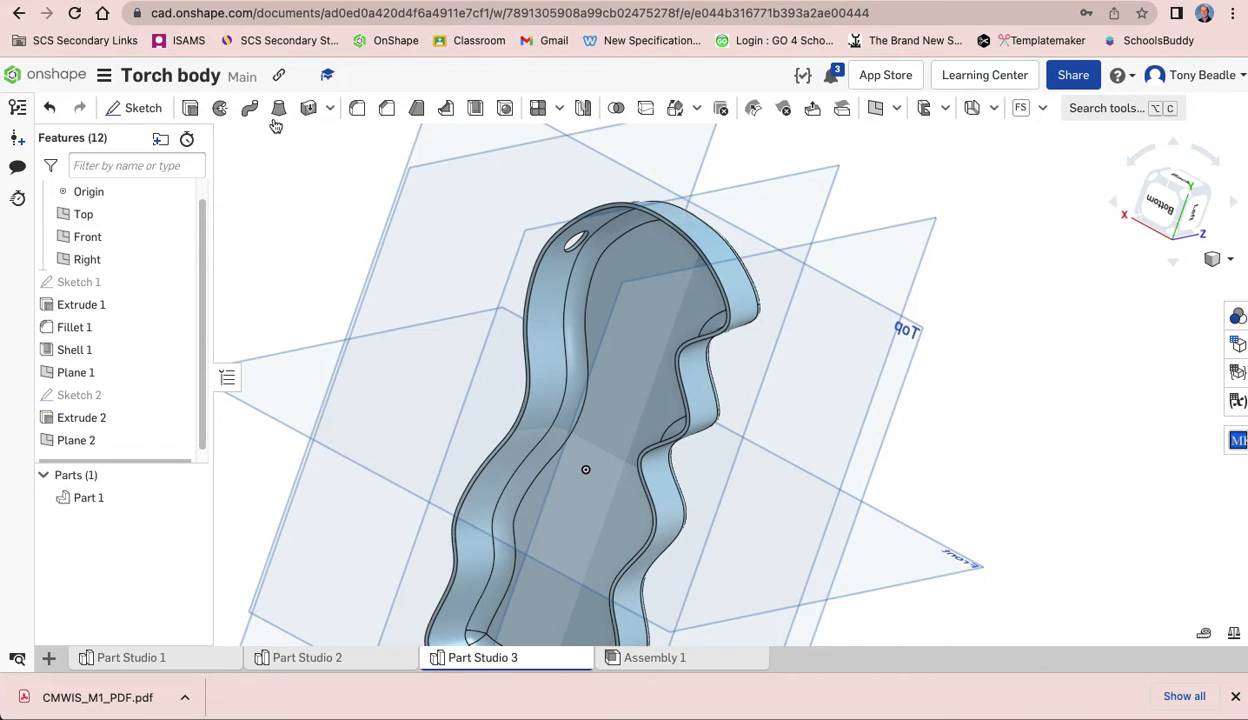
left_click(135, 109)
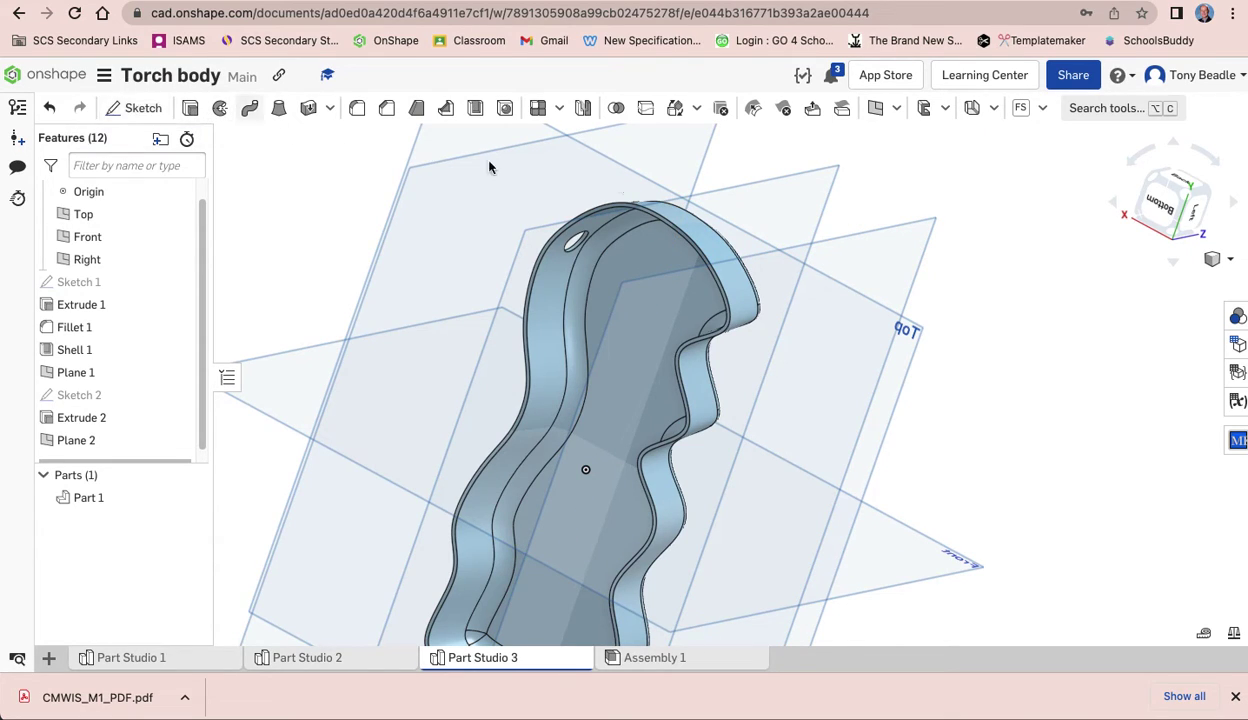
left_click(899, 241)
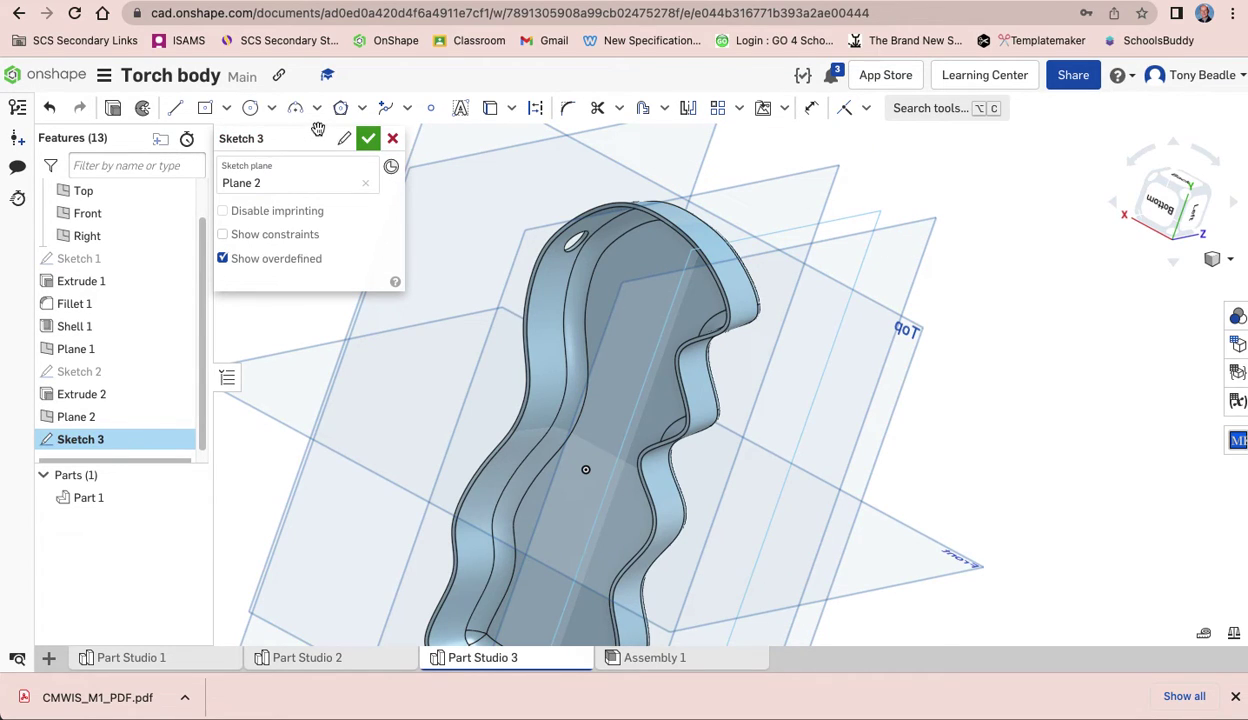
key("n")
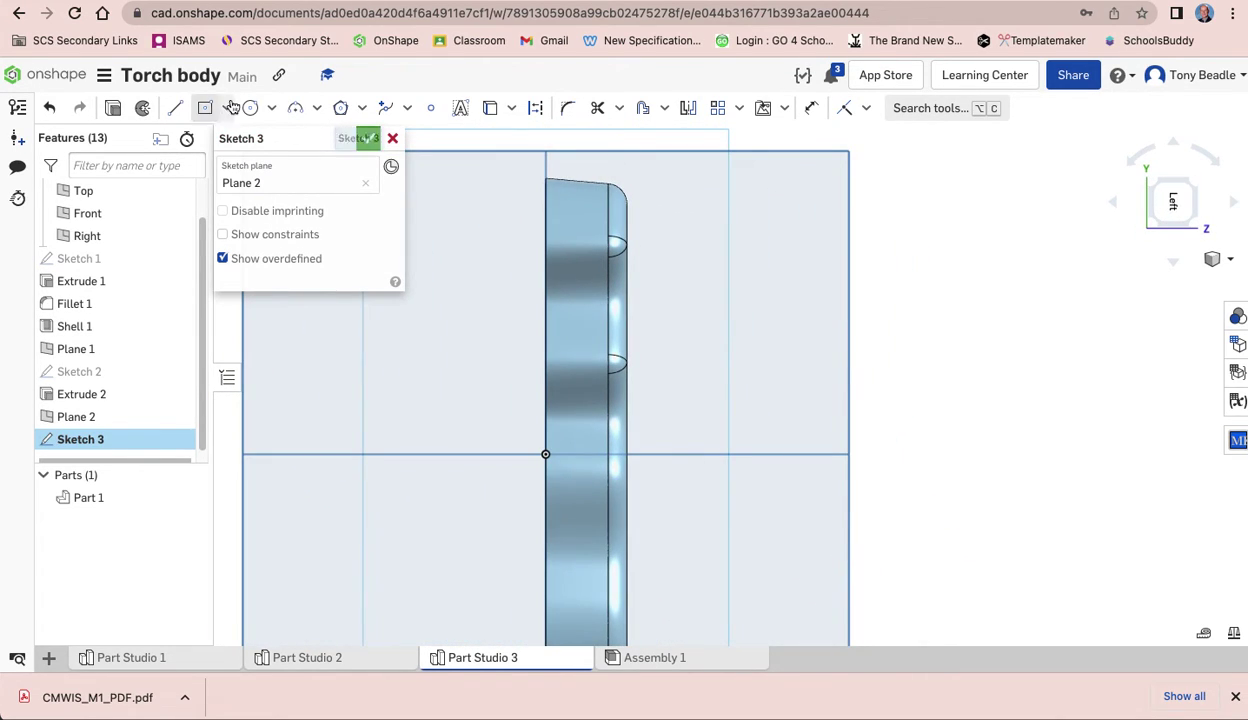
left_click(250, 108)
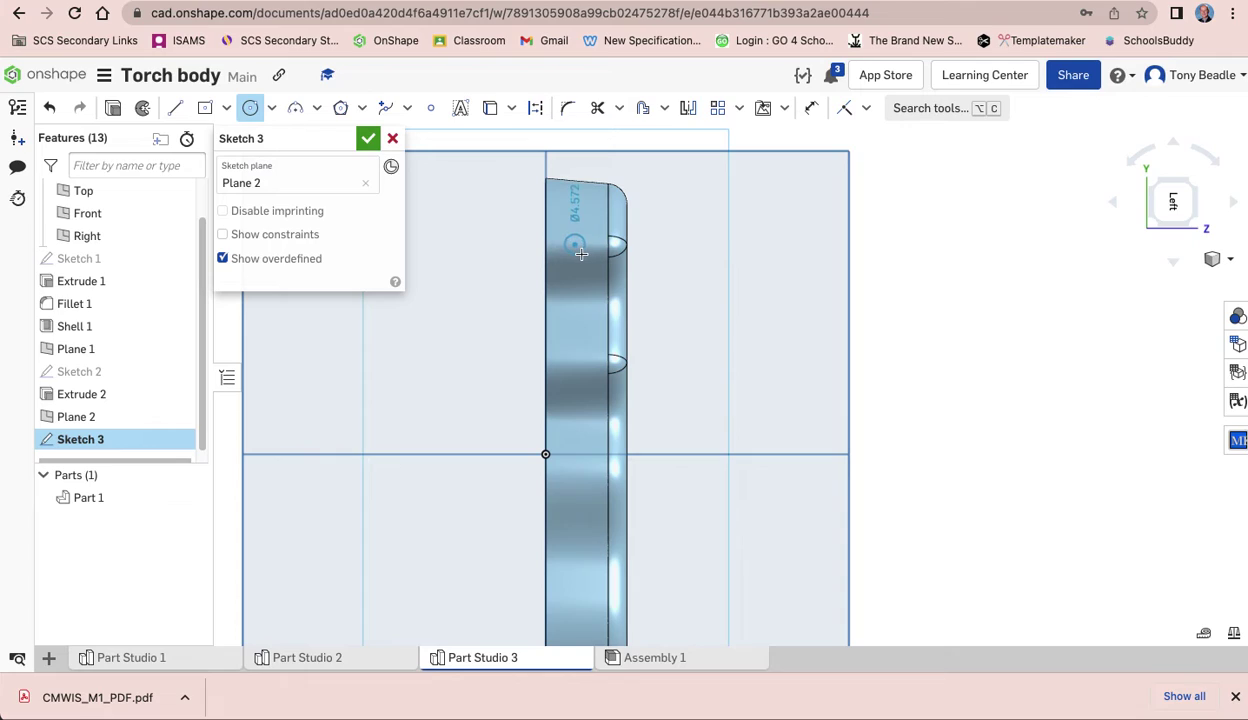
left_click(581, 255)
type("5")
key("Return")
Extrude the 5 mm circle as a blind removal 10 mm deep, reversed toward the body to pierce the finger-grip side wall
left_click(112, 107)
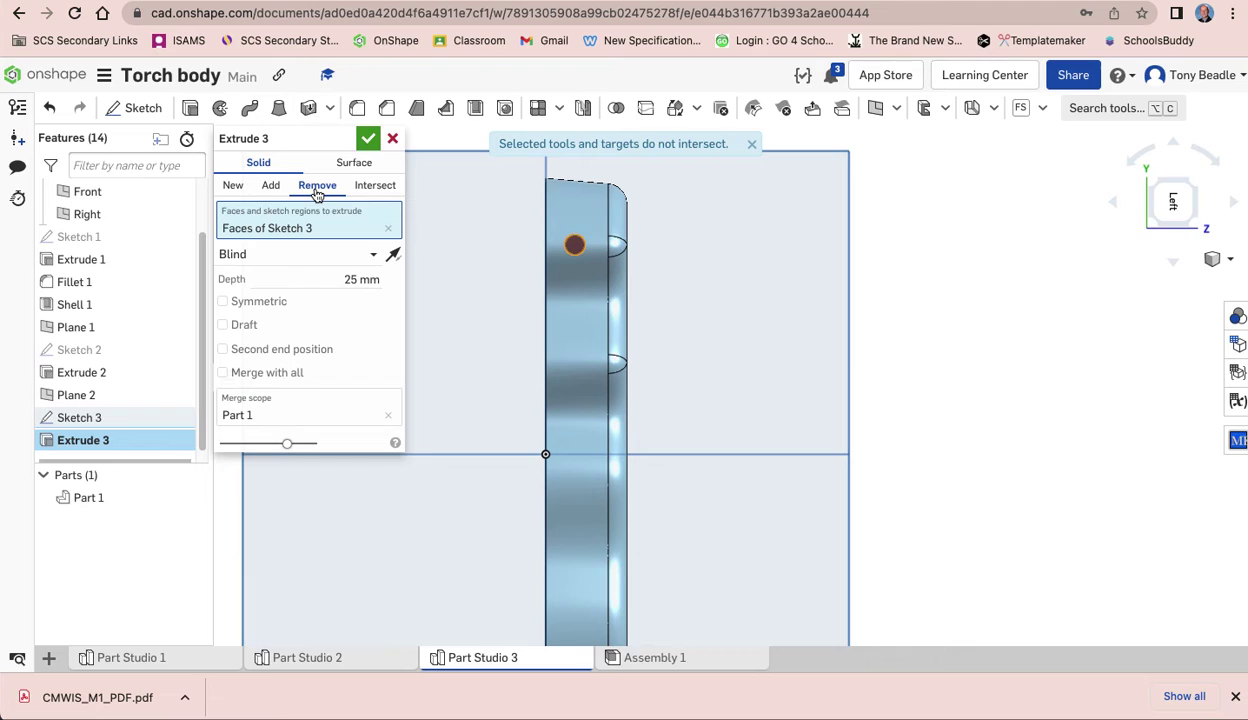
right_click_drag(460, 233, 437, 250)
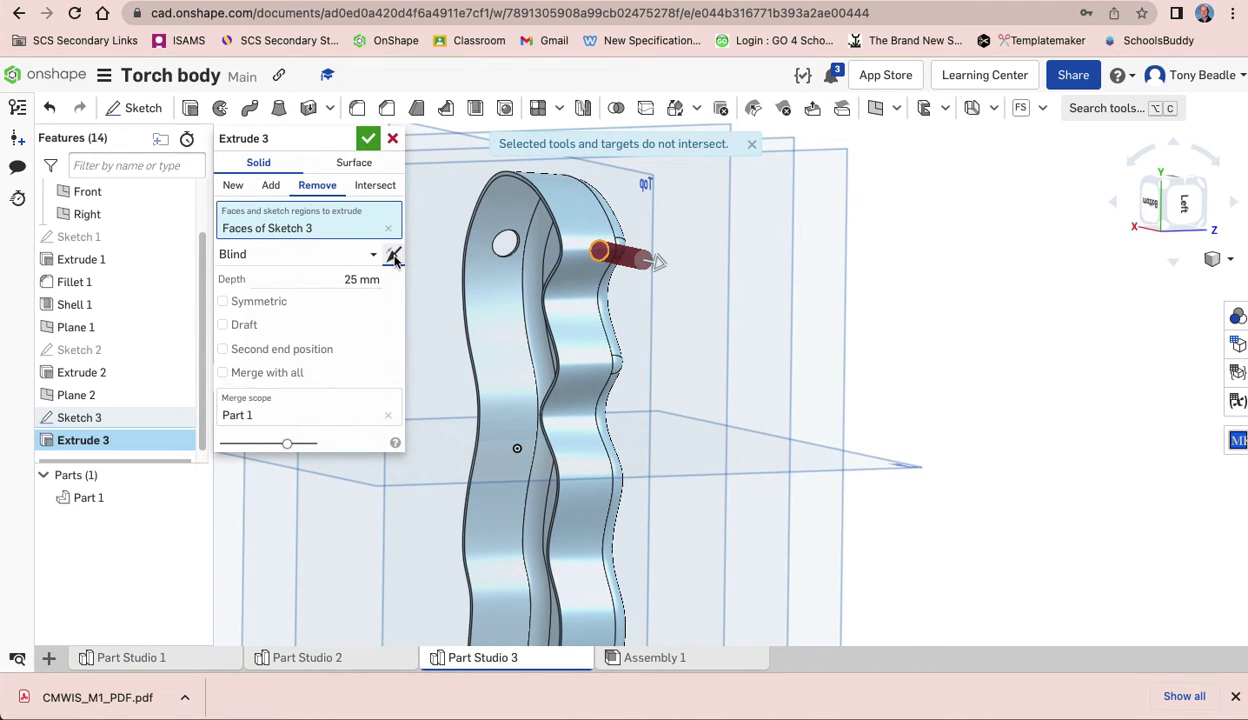
left_click(394, 257)
left_click(350, 280)
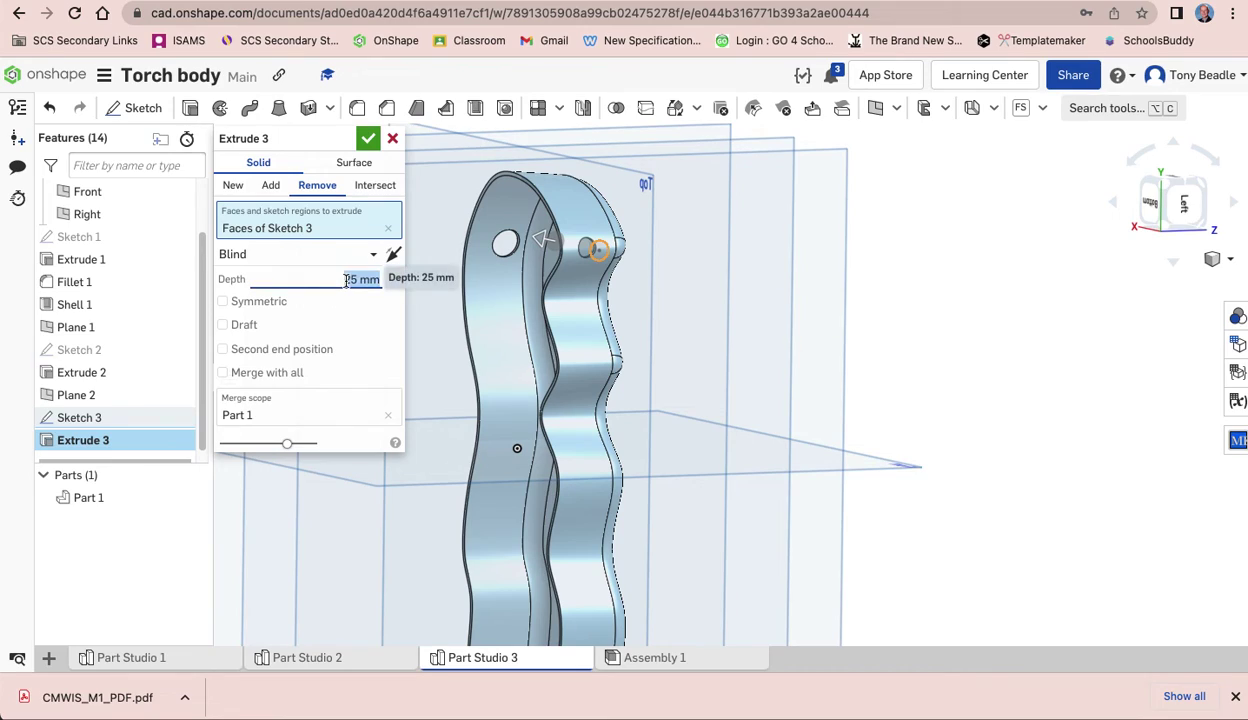
type("10")
key("Return")
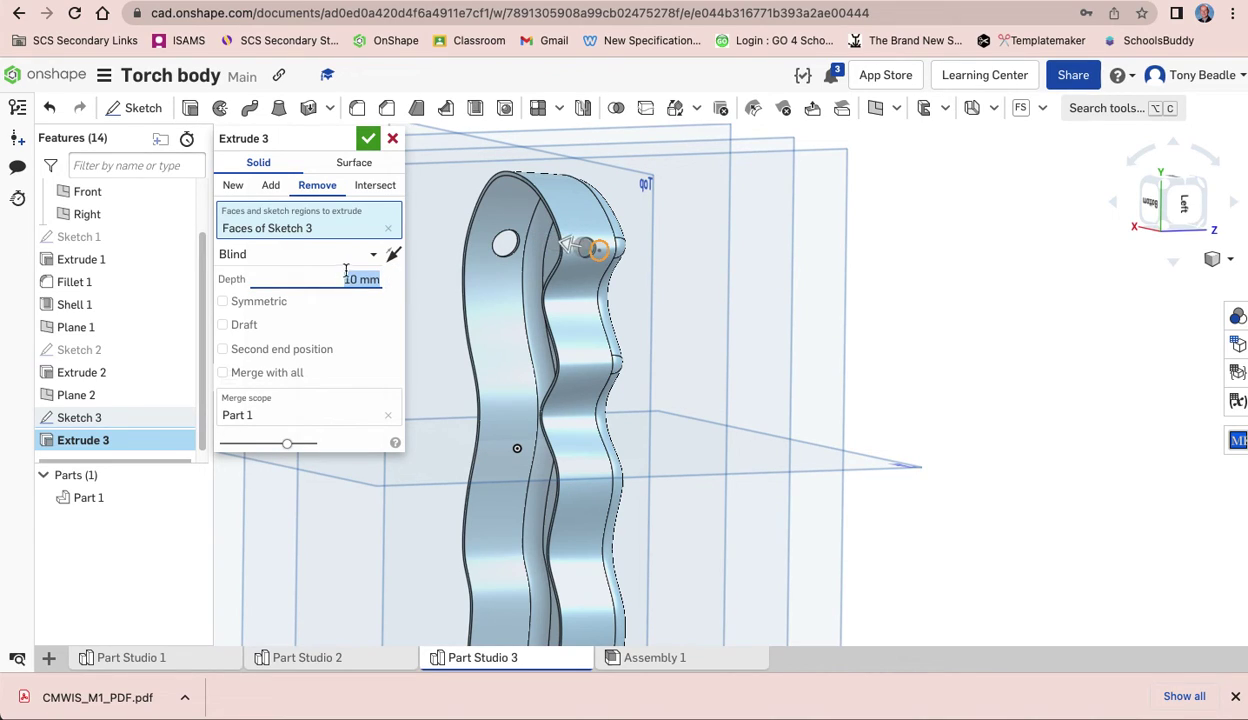
left_click(367, 138)
Hide all the planes and inspect the whole torch body with its side holes
right_click_drag(747, 259, 780, 259)
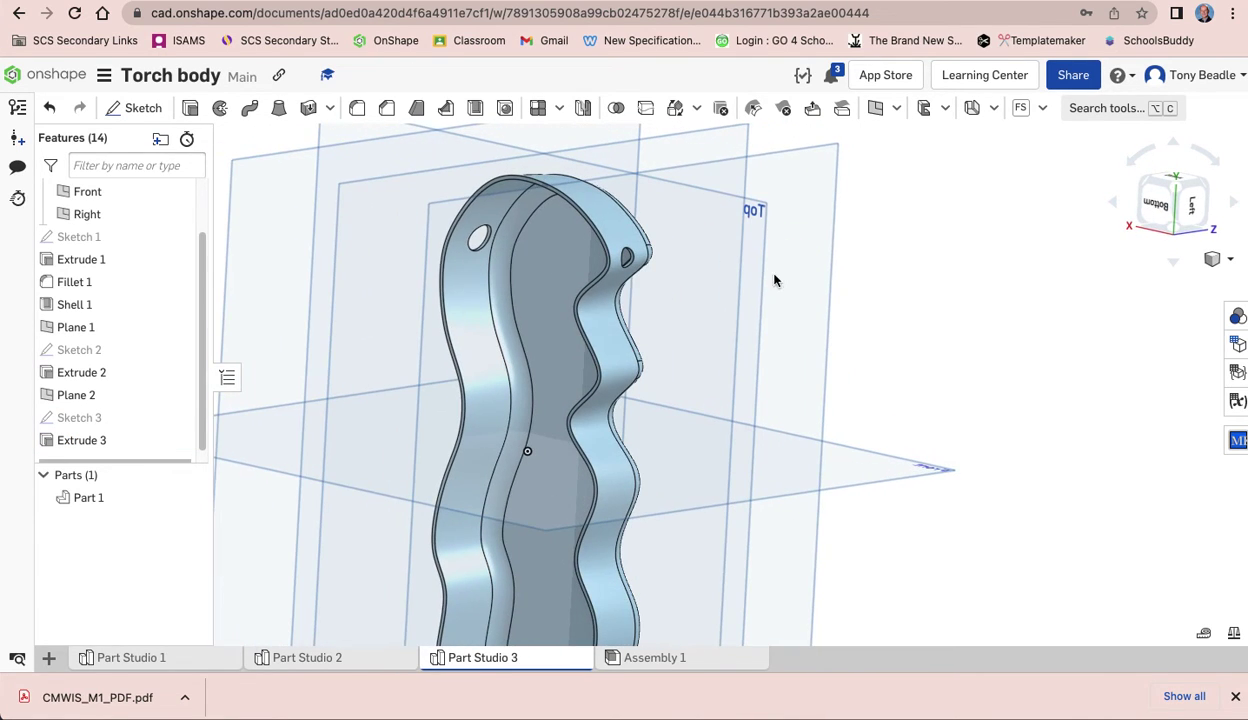
right_click_drag(727, 357, 646, 382)
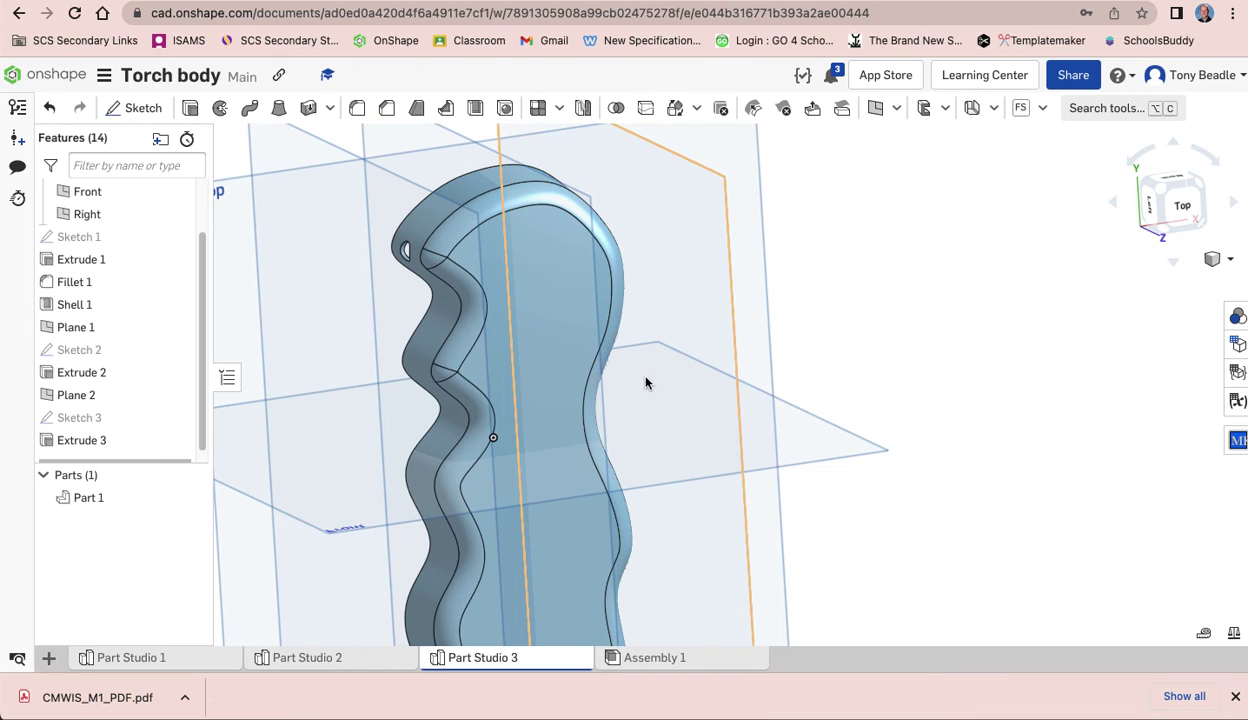
key("p")
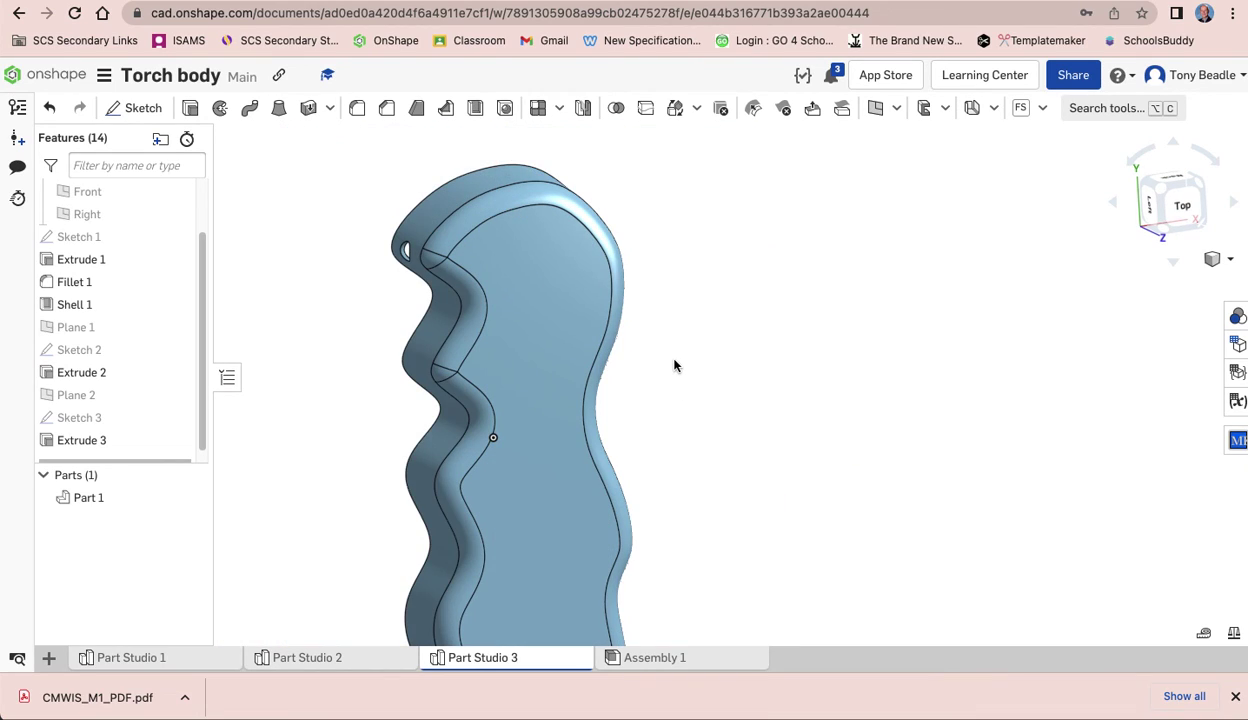
scroll(674, 363, "up", 1)
scroll(672, 362, "down", 3)
mouse_move(692, 360)
right_mouse_down()
mouse_move(607, 365)
mouse_move(686, 364)
right_mouse_up()
right_click_drag(762, 345, 721, 347)
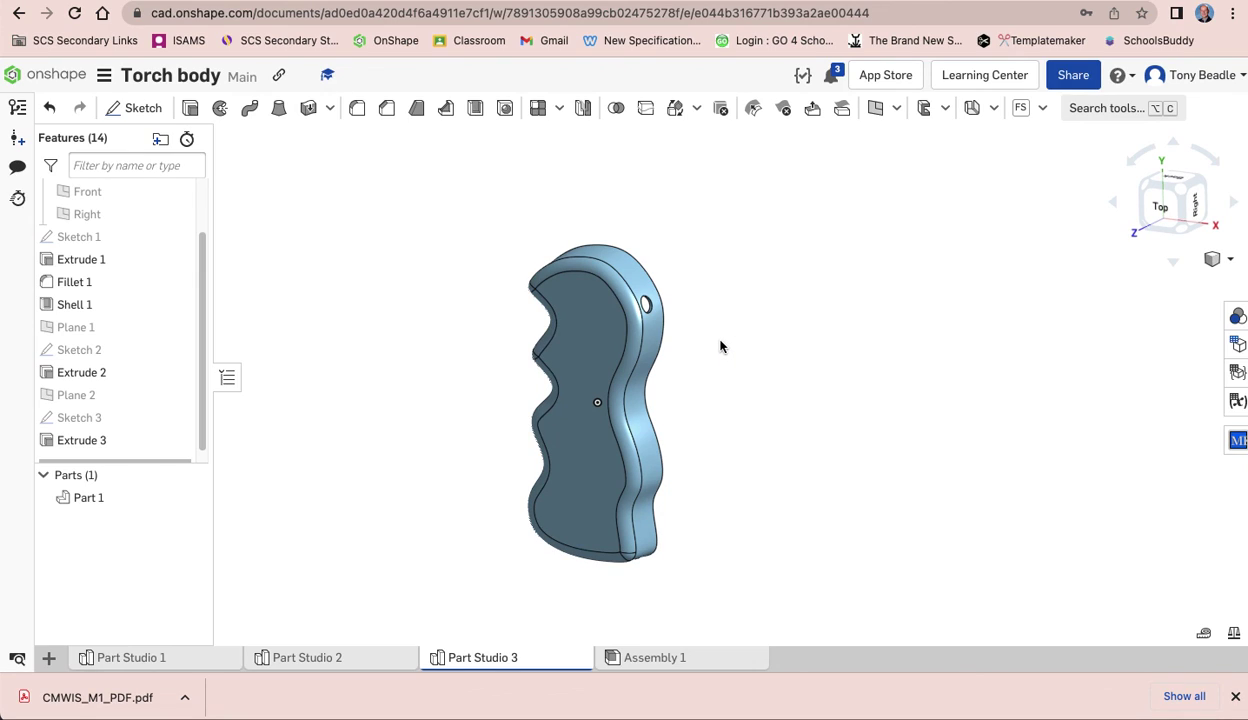